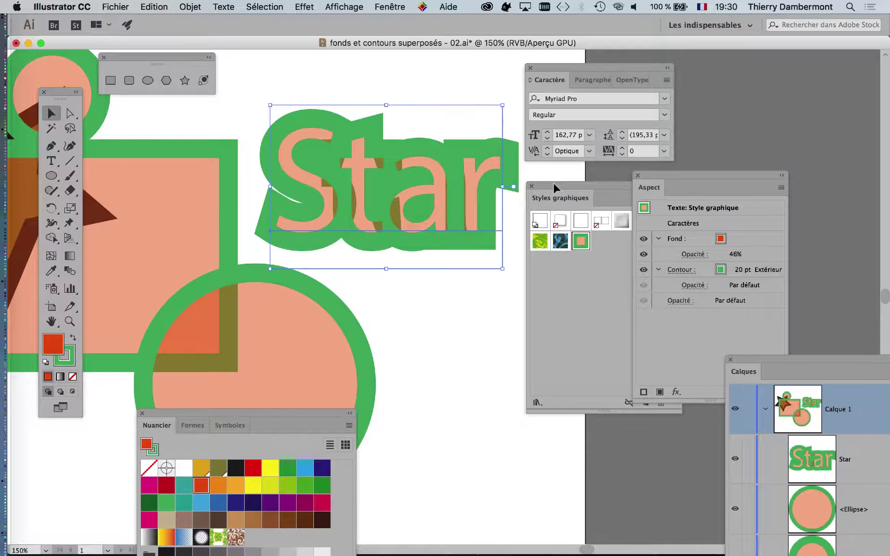
- Move the graphic styles and character panels away from the "Star" text so the lettering is unobstructed
left_click_drag(553, 184, 488, 299)
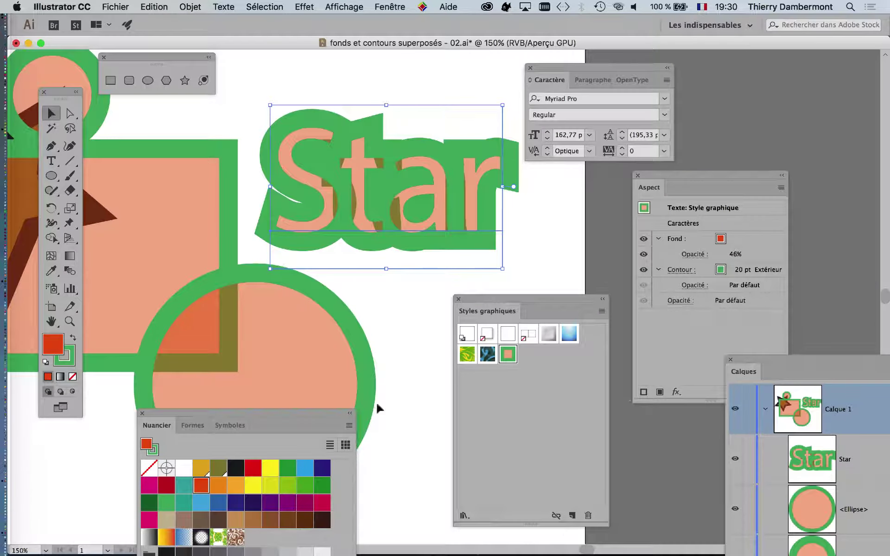
left_click(411, 481)
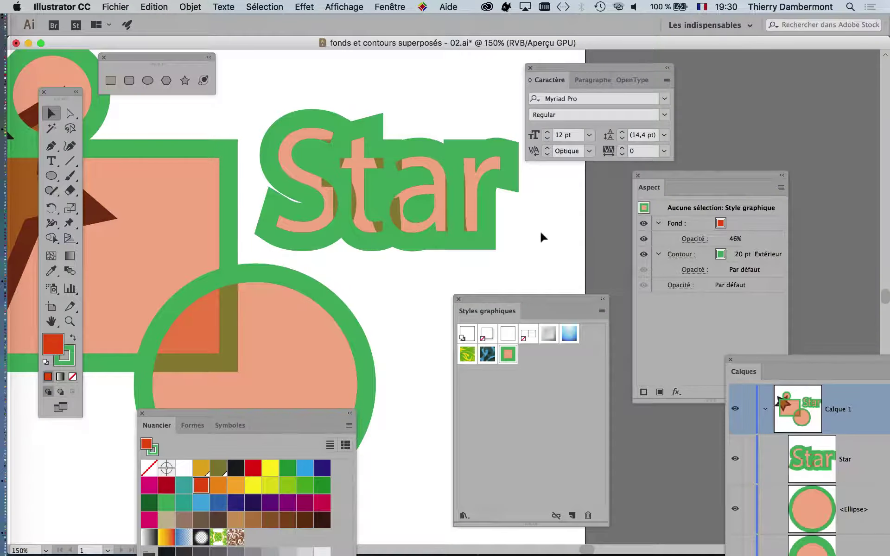
scroll(543, 238, "up", 2)
left_click_drag(457, 236, 543, 248)
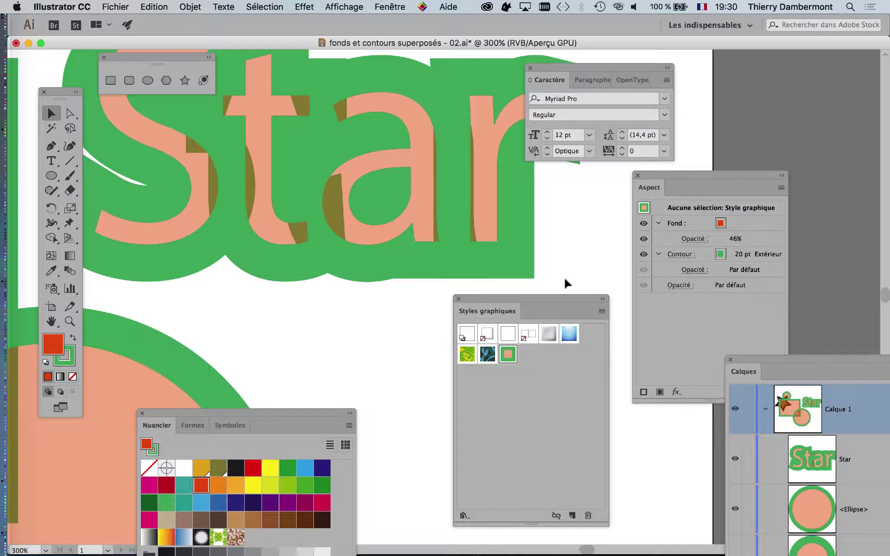
left_click(452, 227)
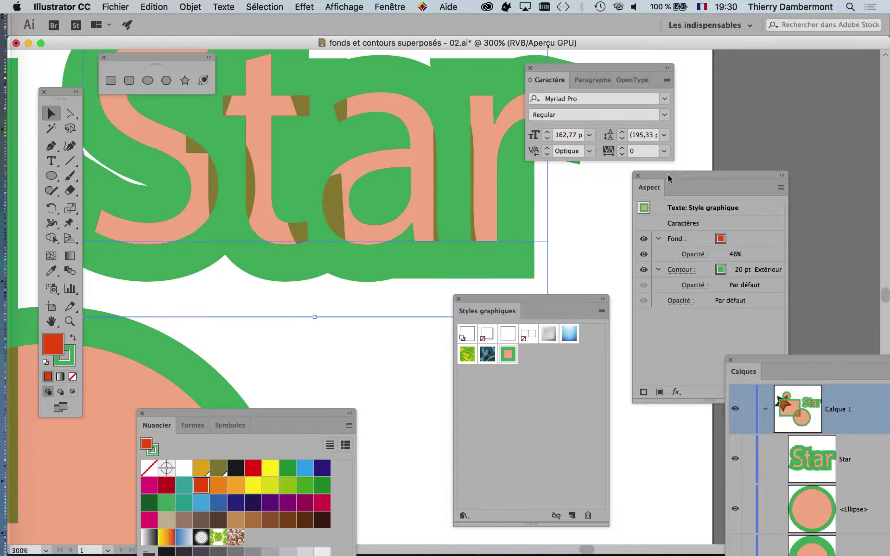
left_click_drag(606, 82, 103, 459)
left_click_drag(545, 295, 508, 397)
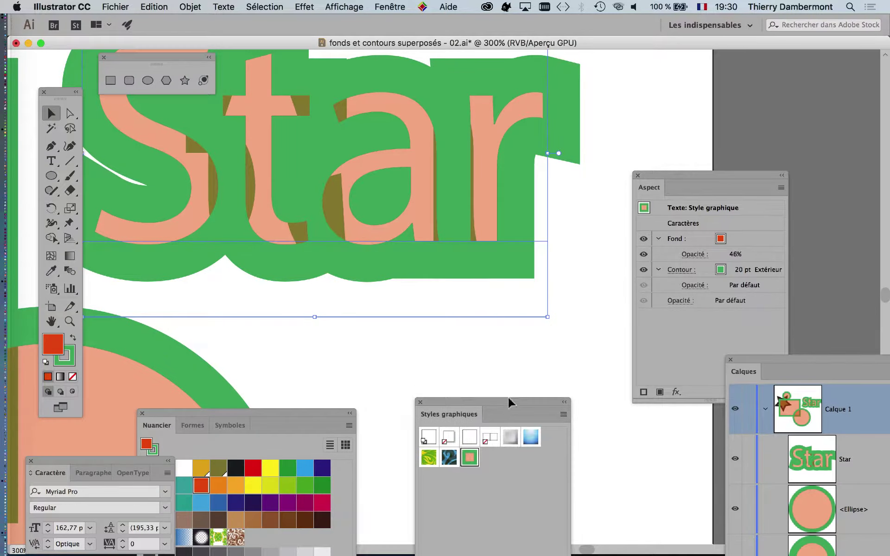
scroll(421, 312, "up", 2)
scroll(421, 312, "left", 2)
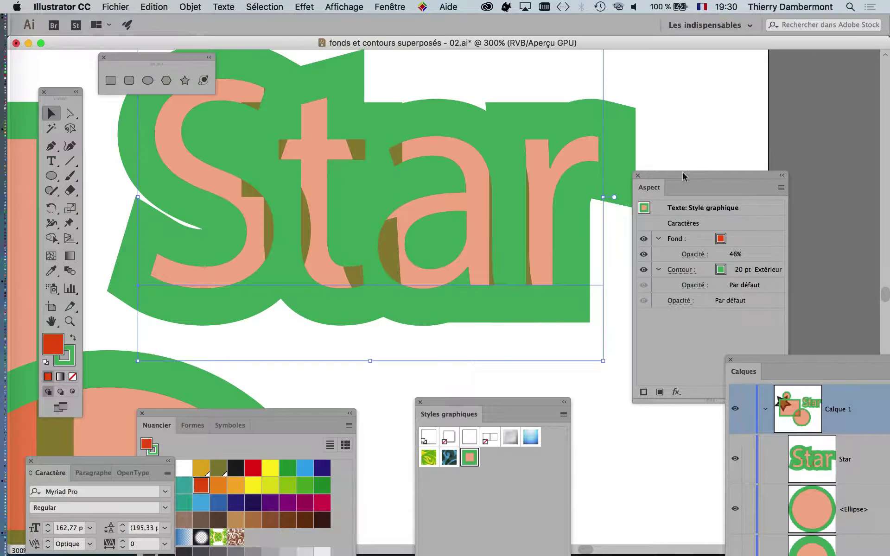
- Reduce the stroke weight of the "Star" text to 5 pt
left_click_drag(682, 173, 620, 78)
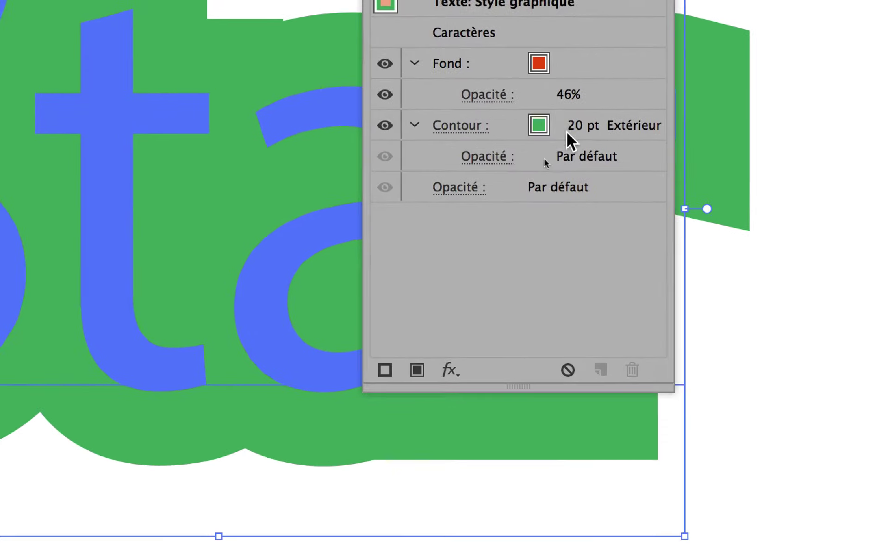
left_click(566, 146)
left_click(580, 147)
left_click(576, 131)
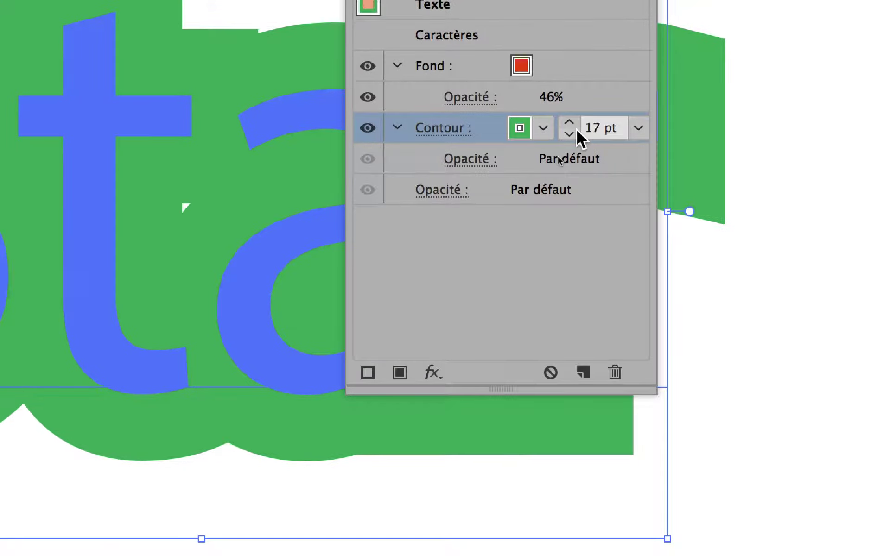
left_click(576, 131)
left_click(576, 130)
left_click(577, 131)
left_click(570, 134)
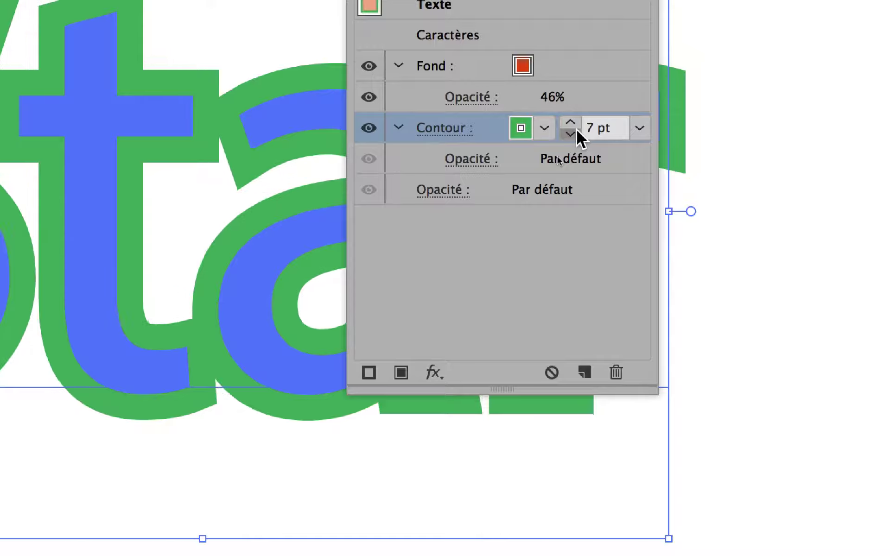
left_click(570, 134)
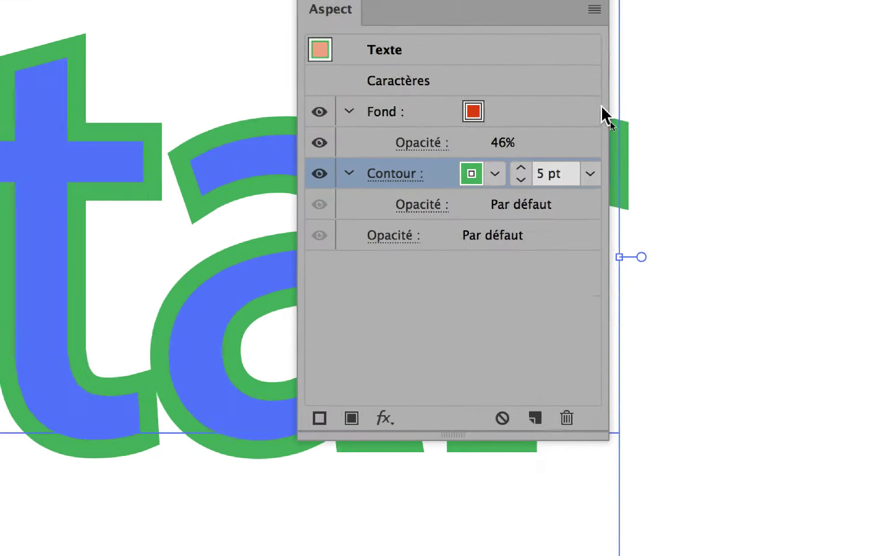
left_click(640, 111)
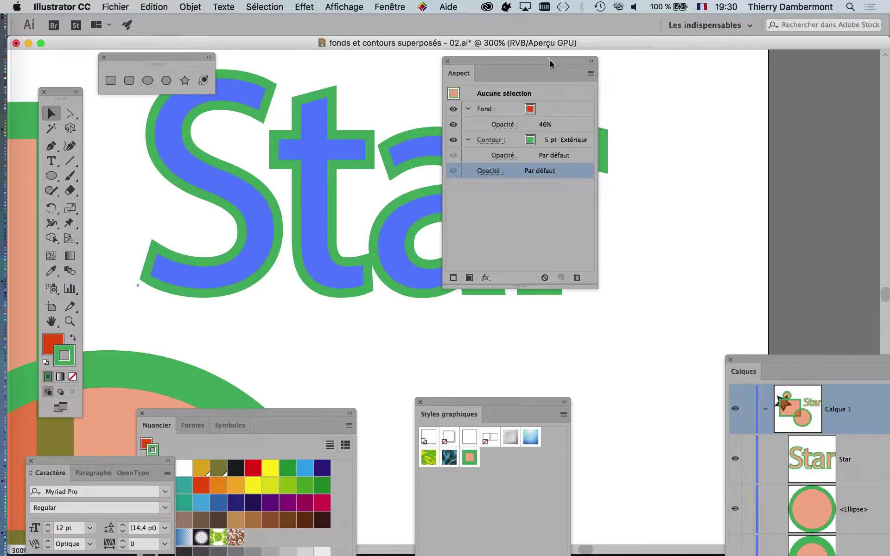
- Move the Aspect panel clear of the lettering and set the "Star" text's stroke weight to 8 pt
left_click_drag(550, 60, 777, 85)
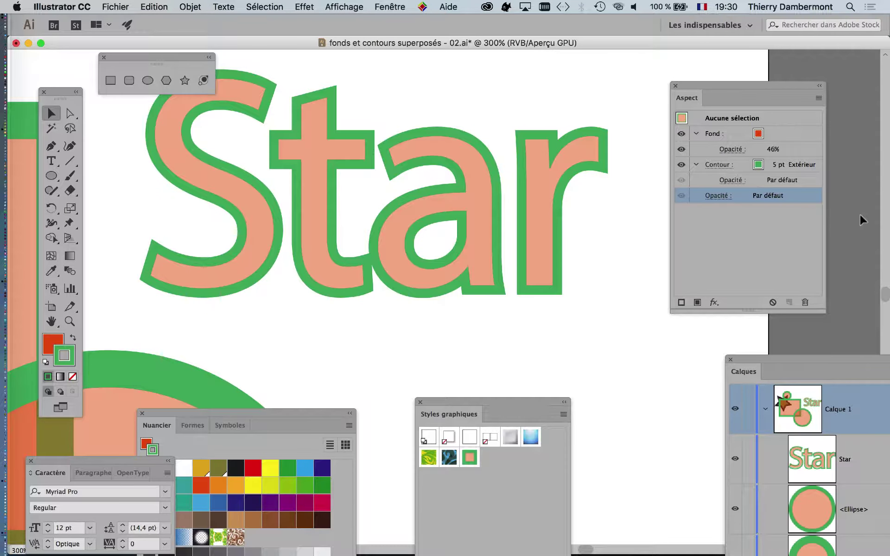
left_click(784, 165)
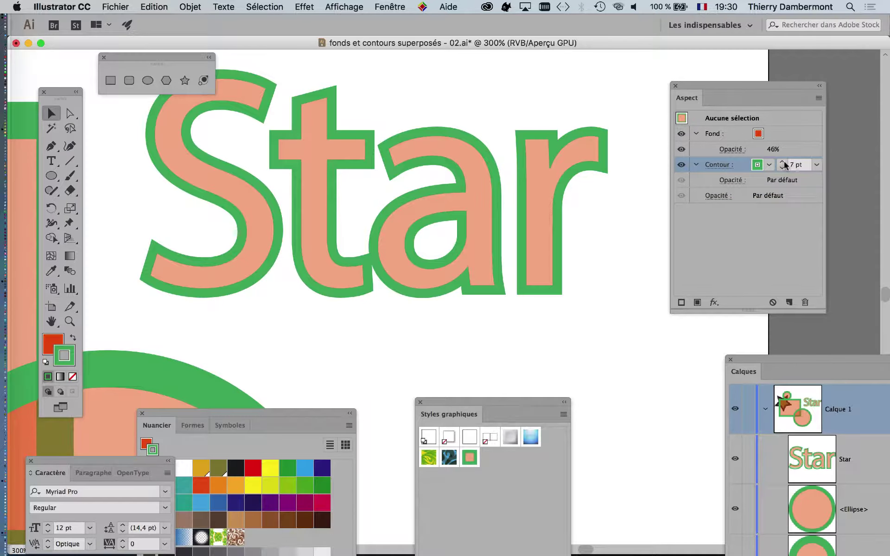
left_click(572, 175)
left_click(785, 180)
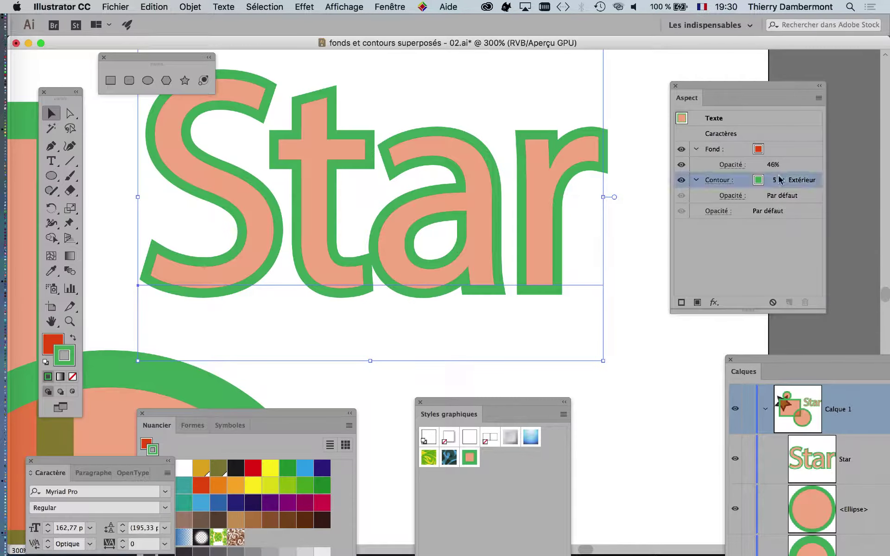
left_click(783, 177)
left_click(783, 177)
left_click(783, 177)
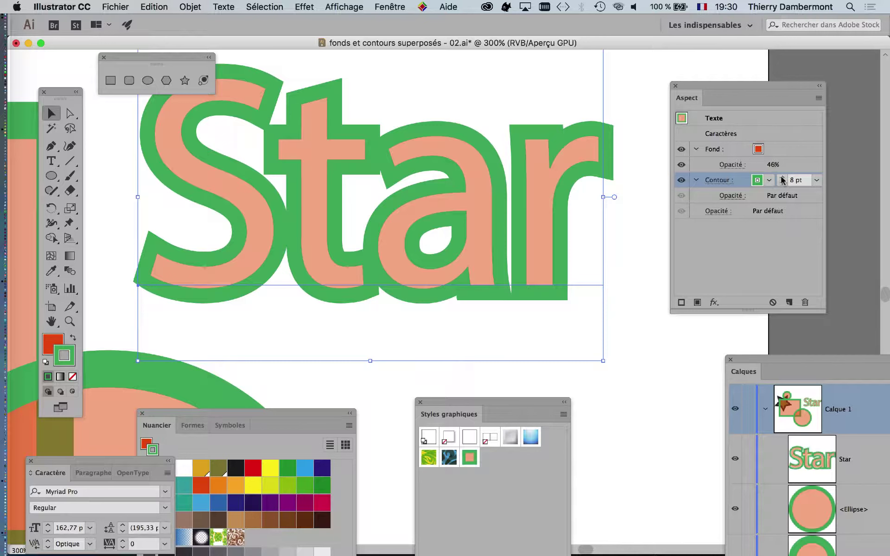
left_click_drag(722, 91, 691, 74)
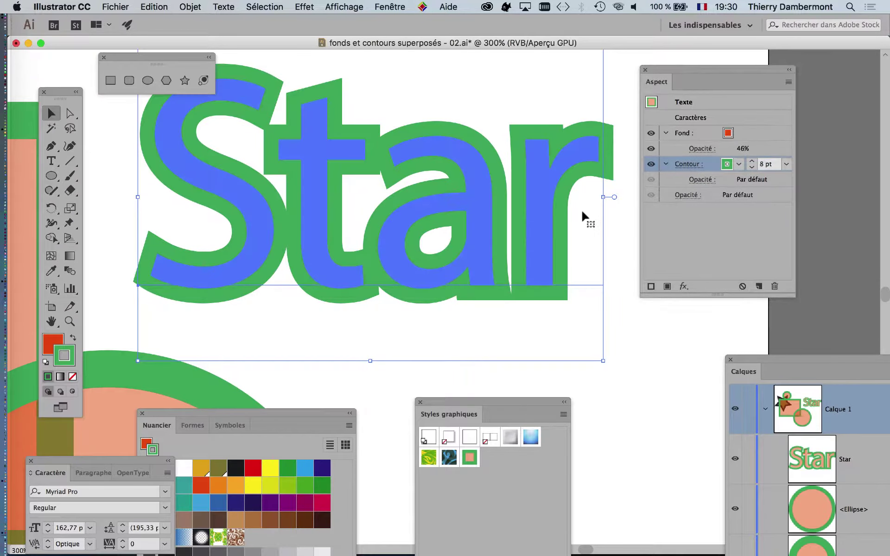
left_click(731, 327)
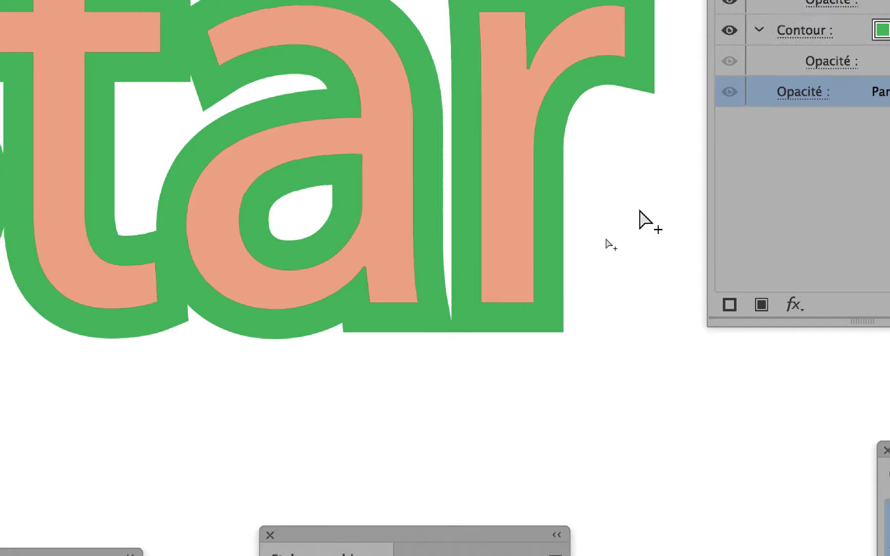
- Place a copy of the black-outlined star behind the "Star" text
scroll(608, 244, "down", 2)
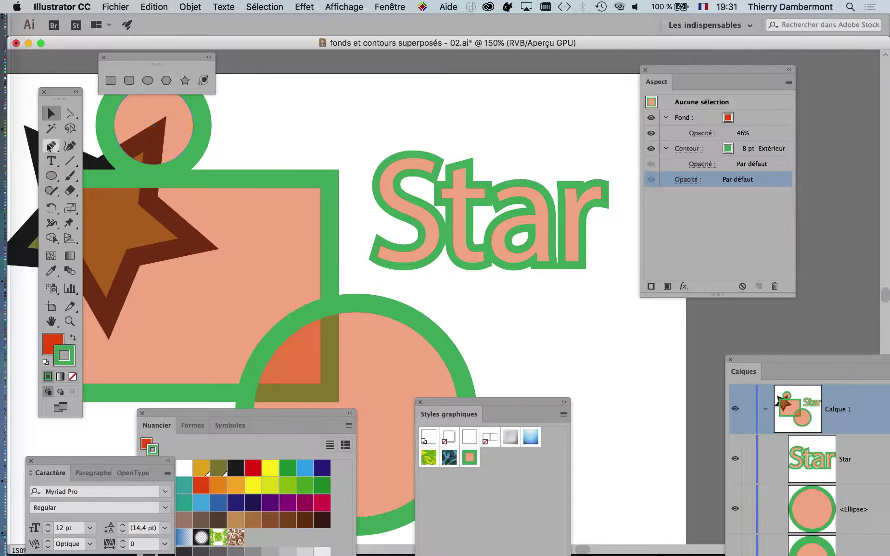
left_click_drag(70, 99, 176, 268)
left_click(61, 153)
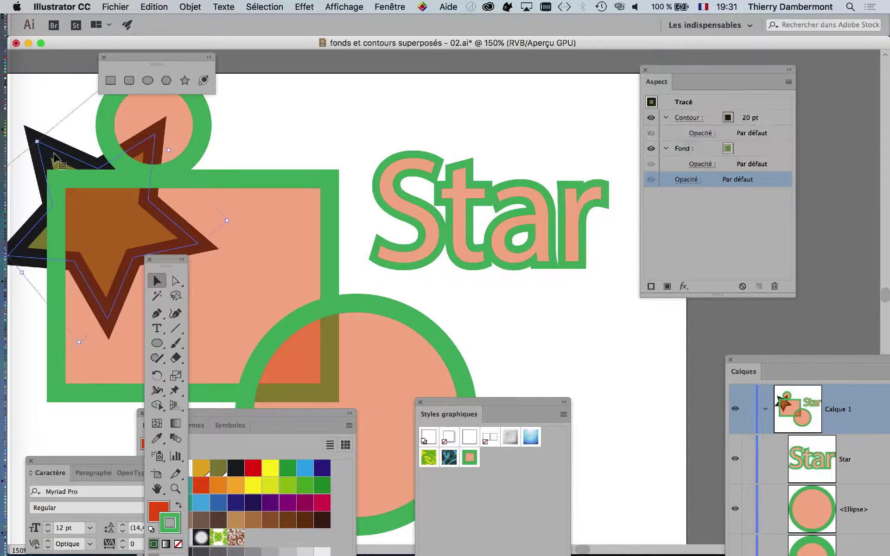
left_click_drag(62, 153, 477, 132)
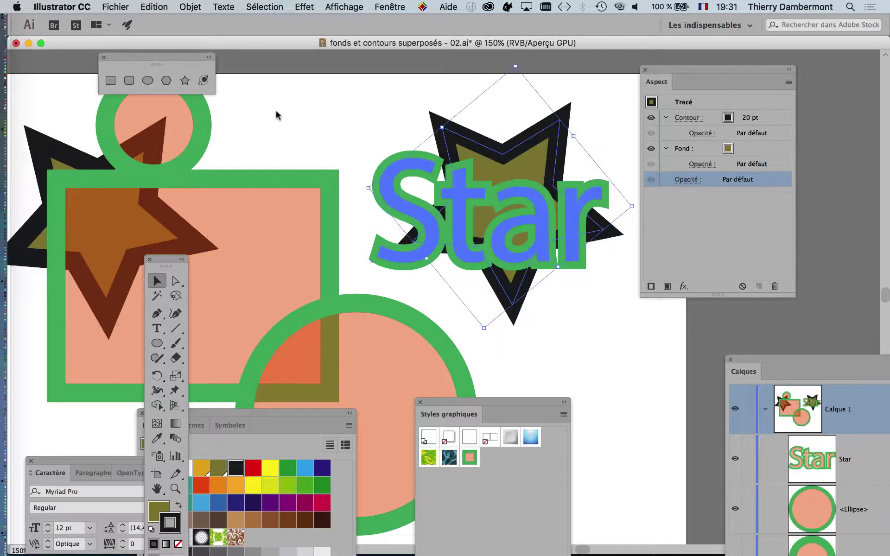
key("super+equal")
left_click(606, 321)
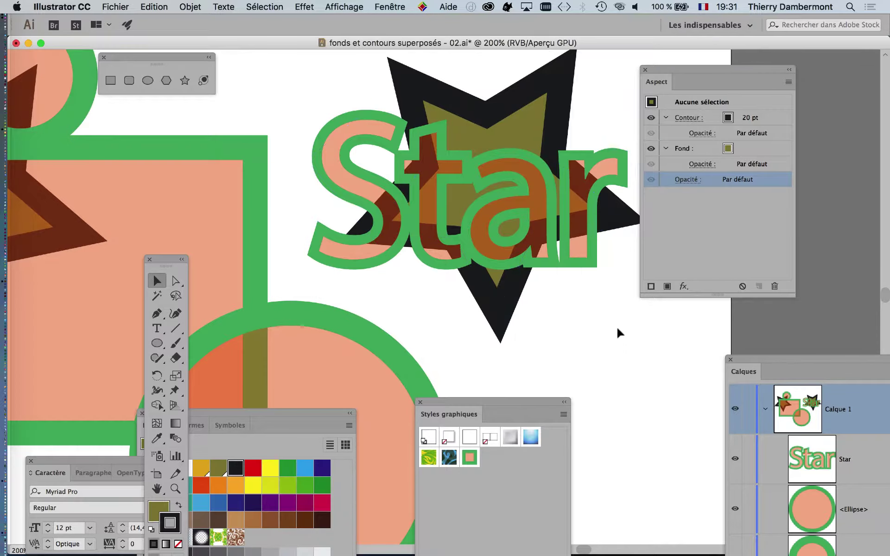
- Send the copied star behind the text to the back of the stacking order (Arrière-plan)
left_click(490, 319)
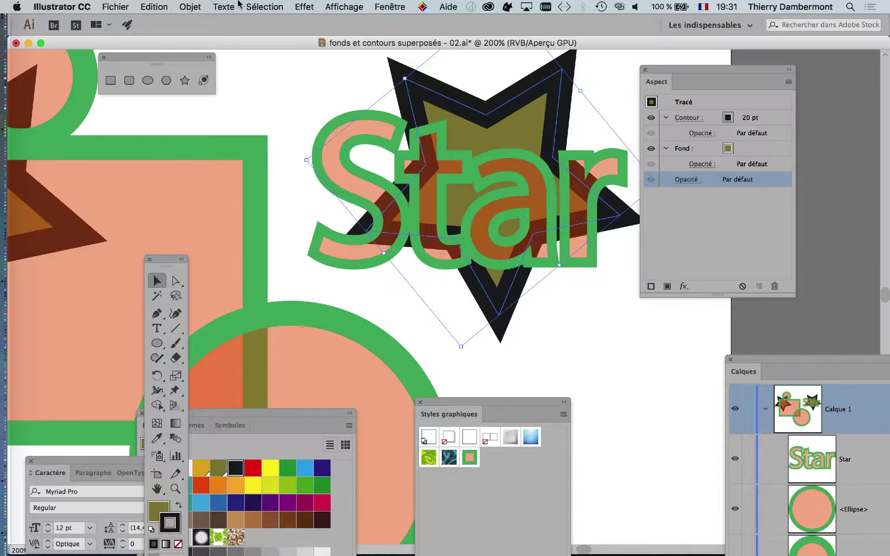
left_click(192, 7)
mouse_move(204, 34)
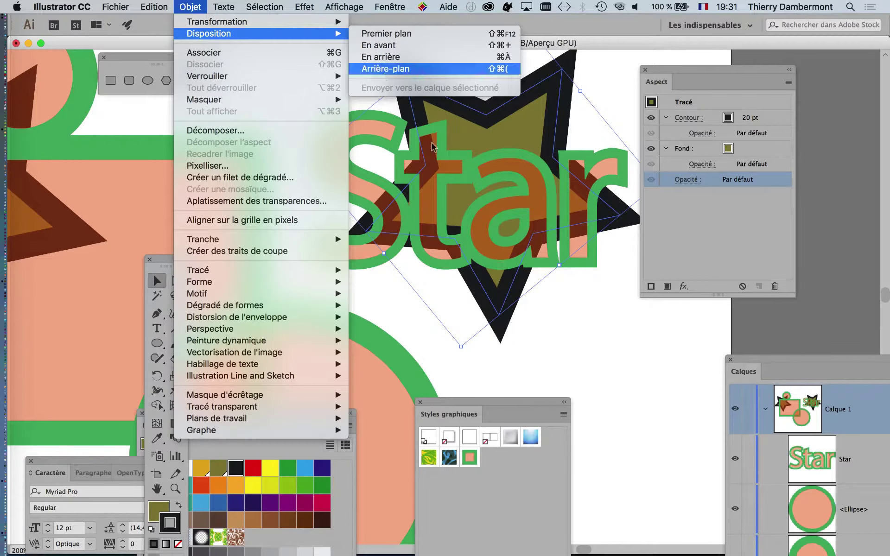
left_click(379, 69)
left_click(603, 330)
- Move the large green-outlined circle to overlap the rectangle's lower-left corner, freeing the lower part of the artboard
key("super+minus")
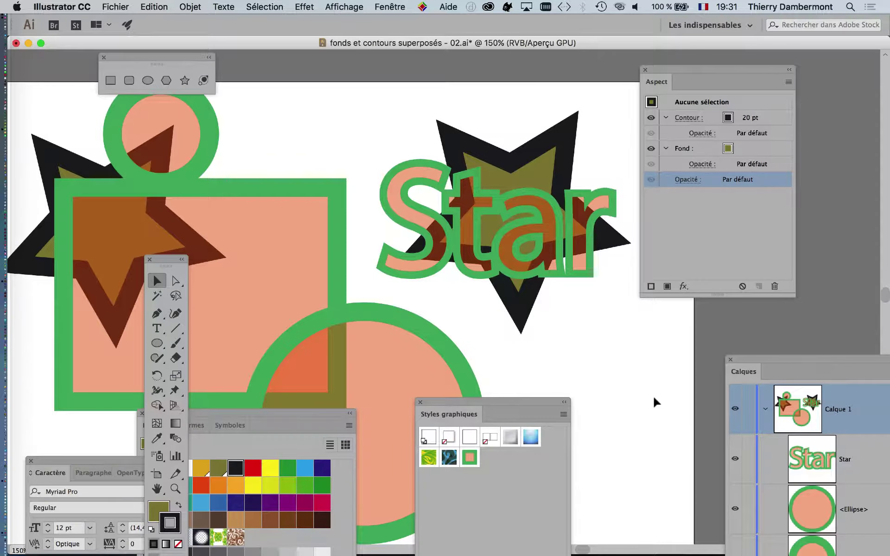
key("super+minus")
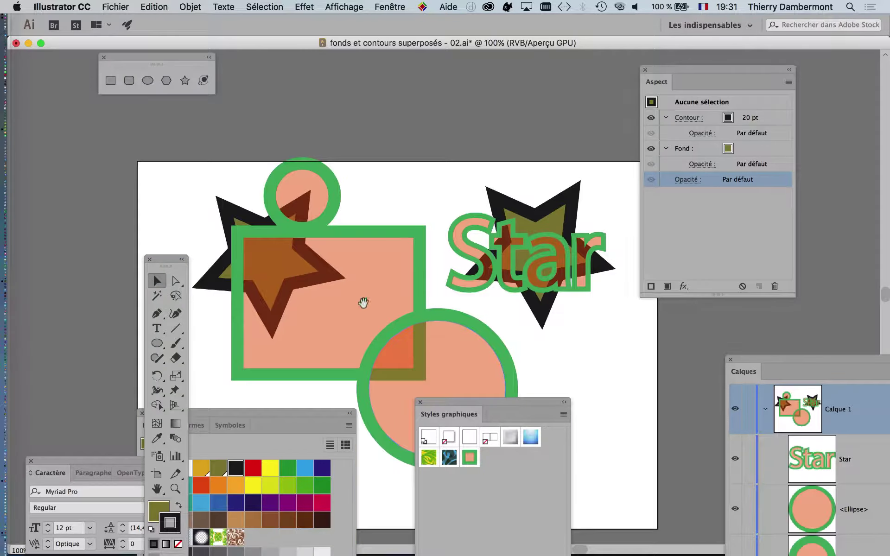
left_click_drag(363, 304, 363, 180)
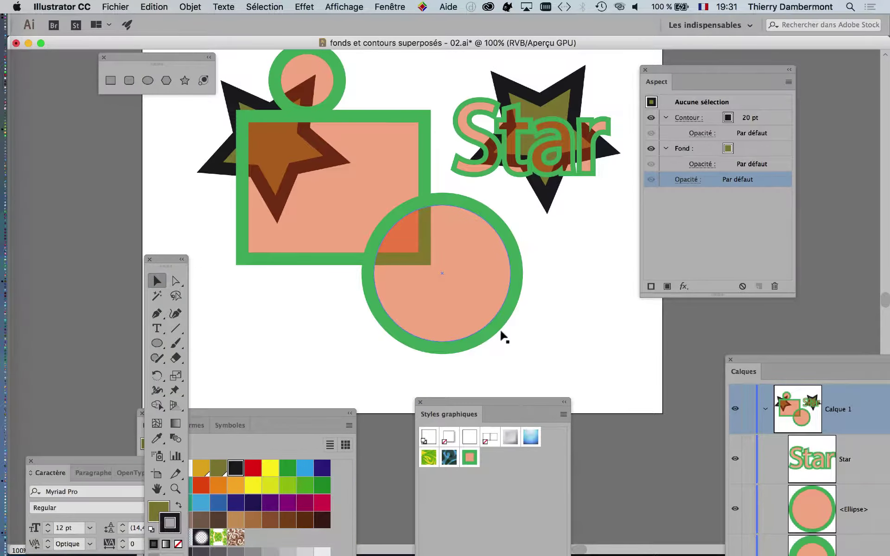
left_click_drag(494, 324, 237, 318)
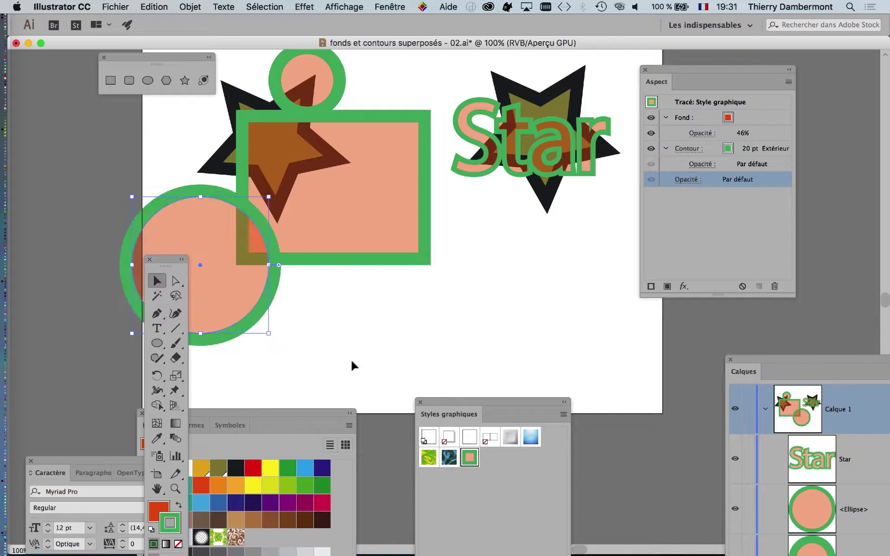
left_click(449, 337)
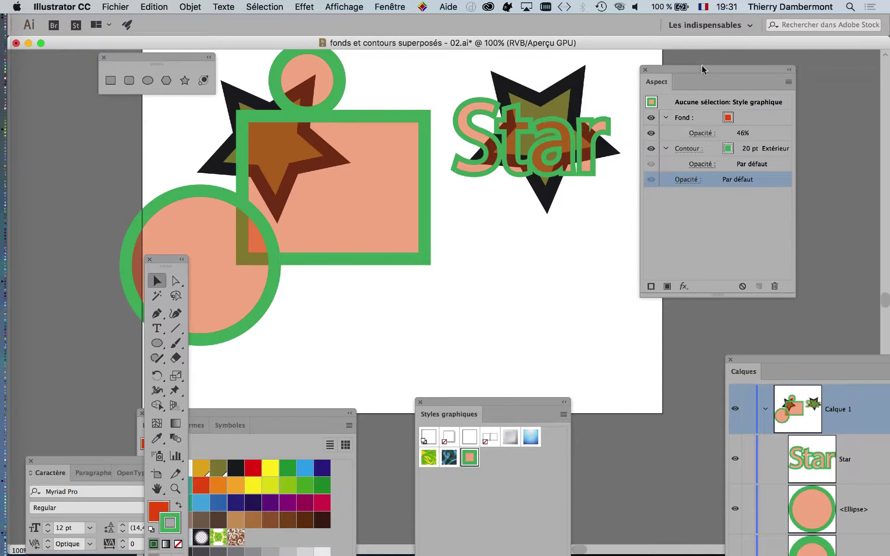
- Add the point text "system" in the empty lower-right area of the artboard and scale it up to a large size
left_click_drag(701, 67, 768, 83)
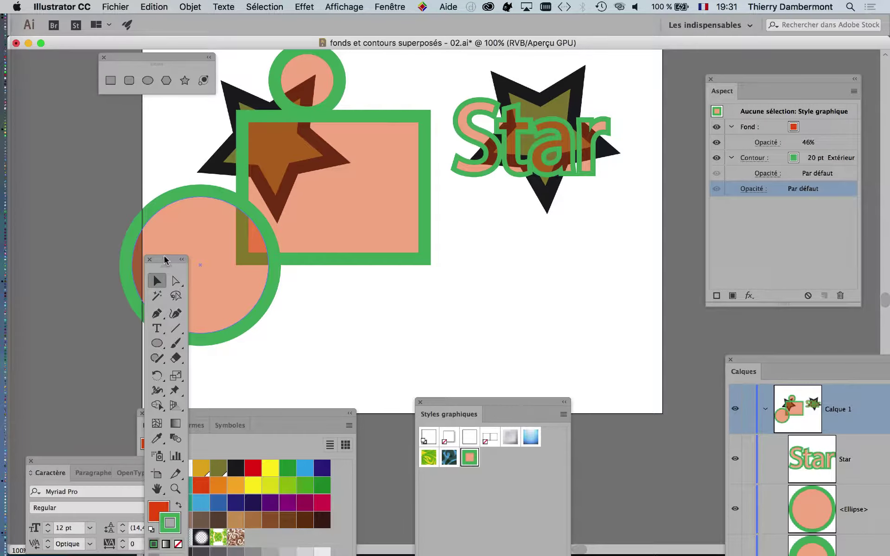
left_click_drag(163, 257, 357, 86)
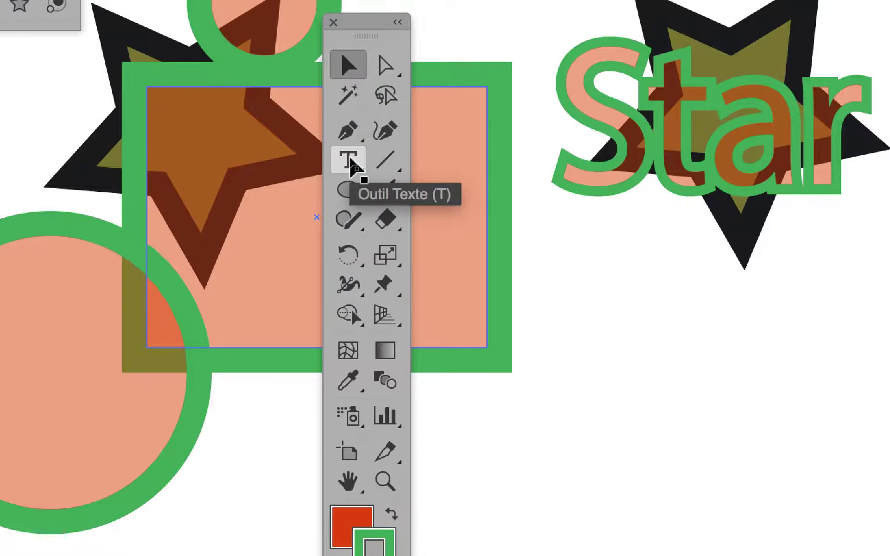
left_click(350, 159)
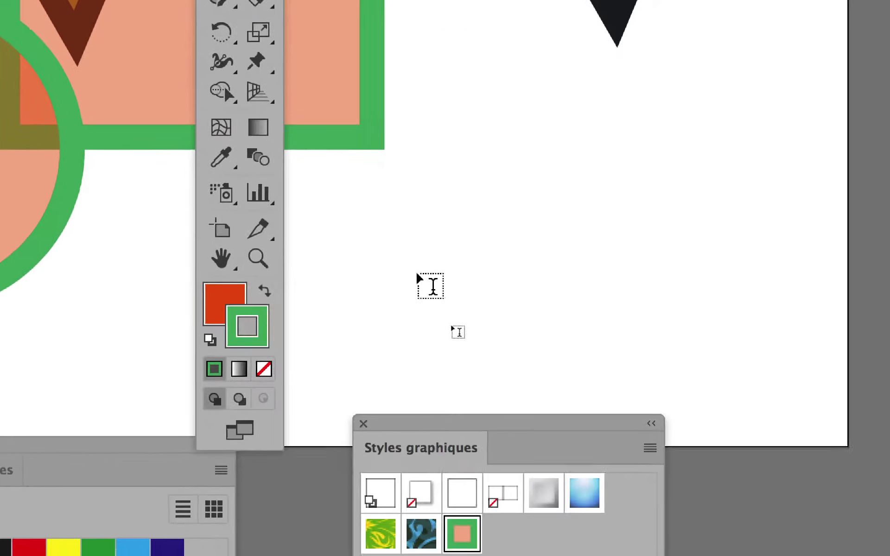
left_click(429, 254)
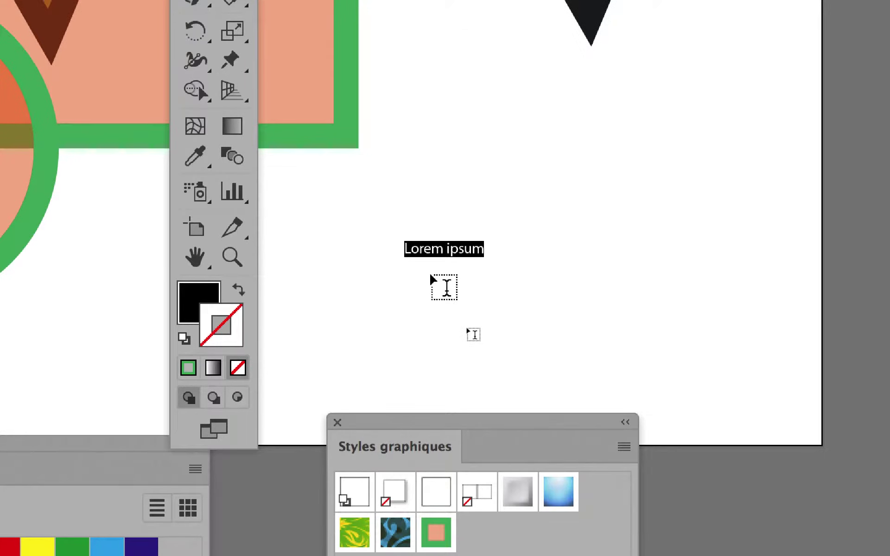
type("system")
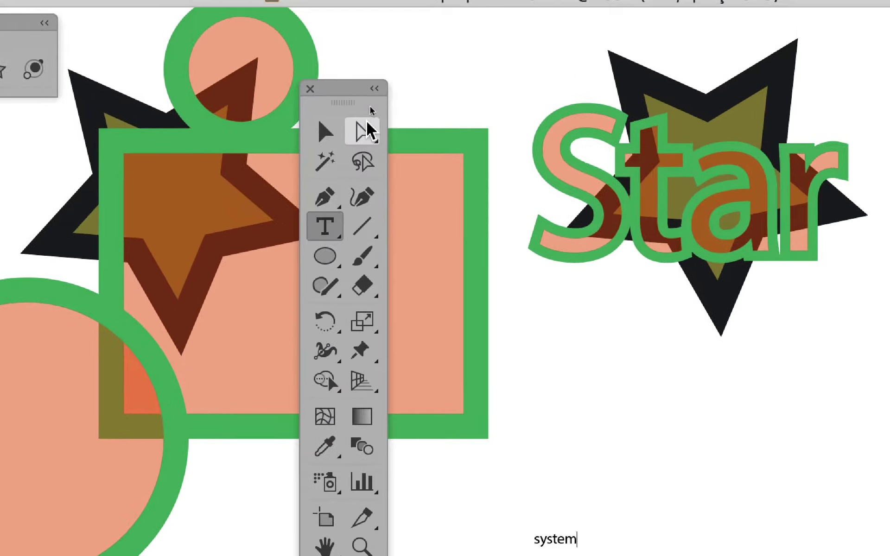
left_click(204, 0)
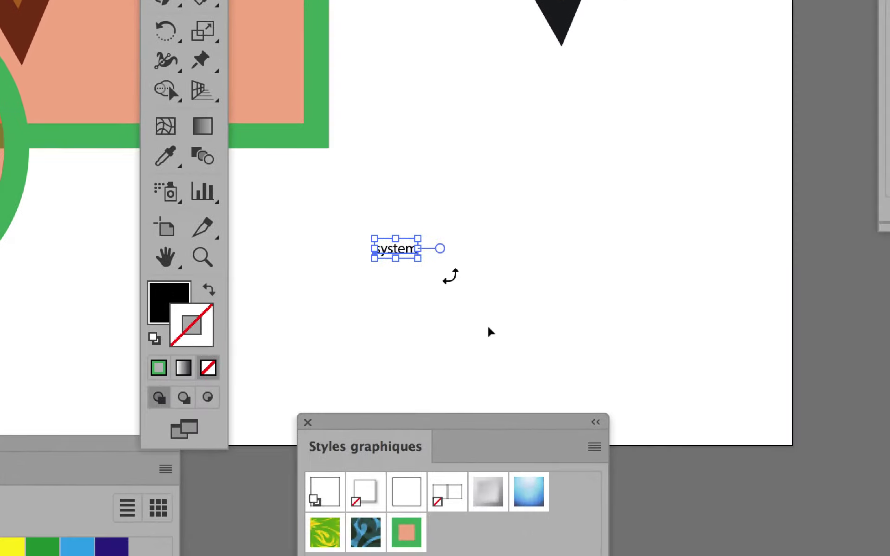
left_click_drag(421, 263, 746, 325)
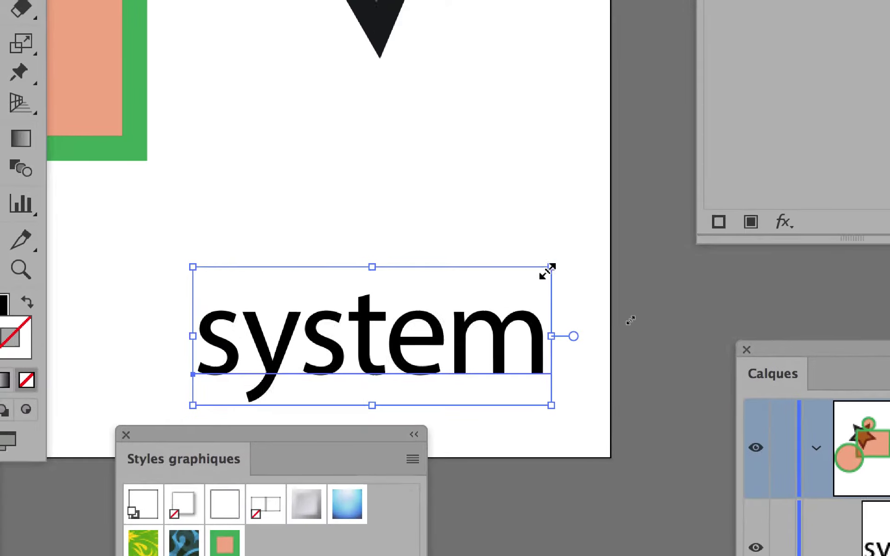
- Enlarge the "system" text to 115,15 pt and move it up, away from the artboard's lower edge
left_click_drag(541, 226, 582, 212)
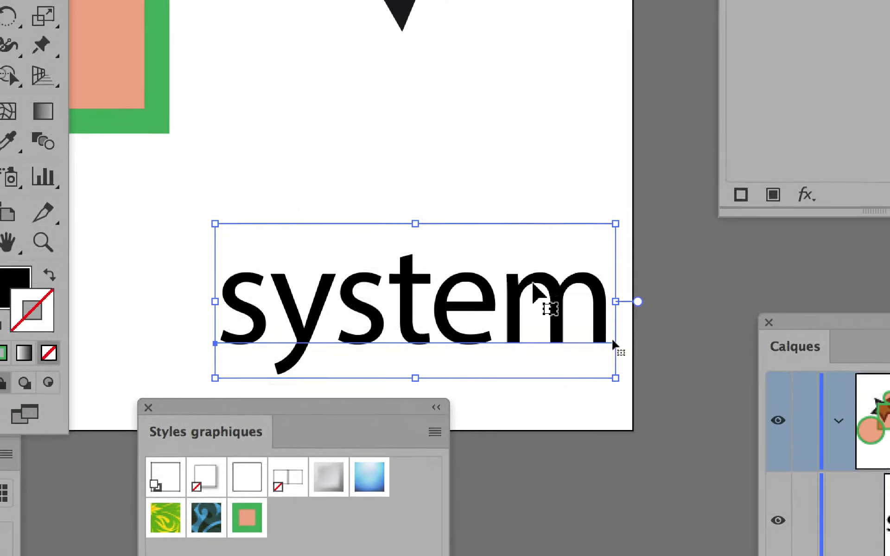
left_click_drag(533, 284, 448, 195)
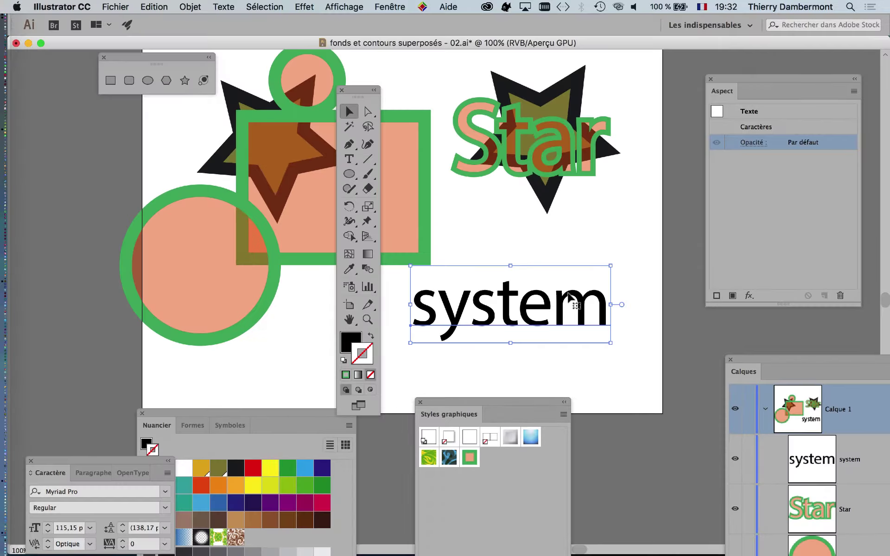
- Bring the character settings beside the artwork and review the kerning options of the "system" text, keeping Optique
left_click_drag(92, 457, 712, 198)
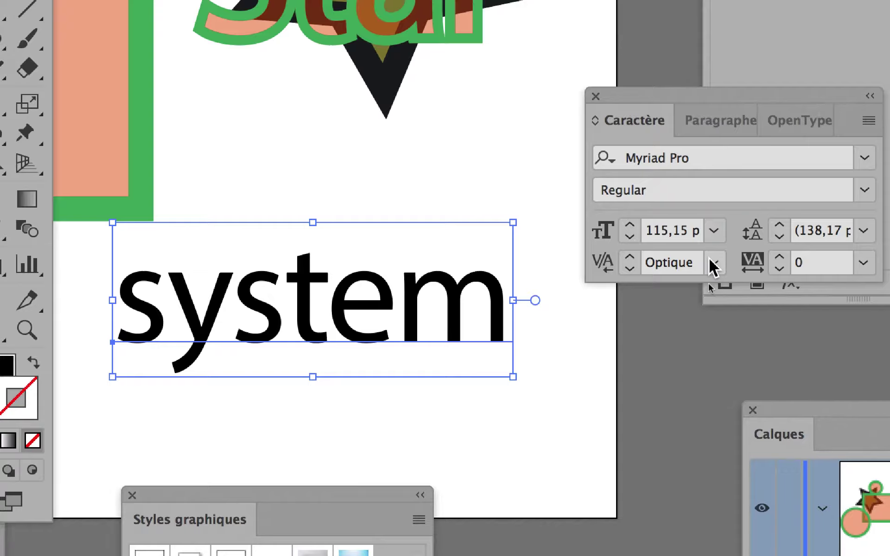
left_click(711, 372)
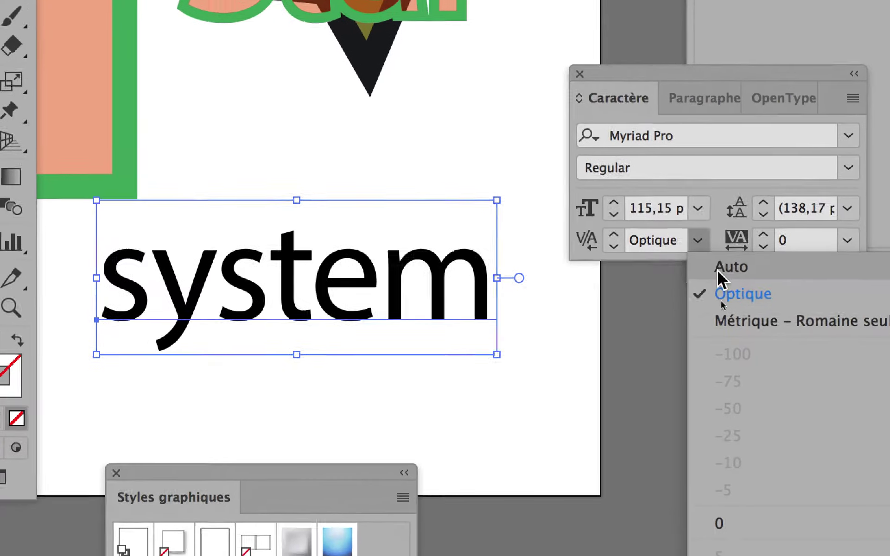
left_click(746, 313)
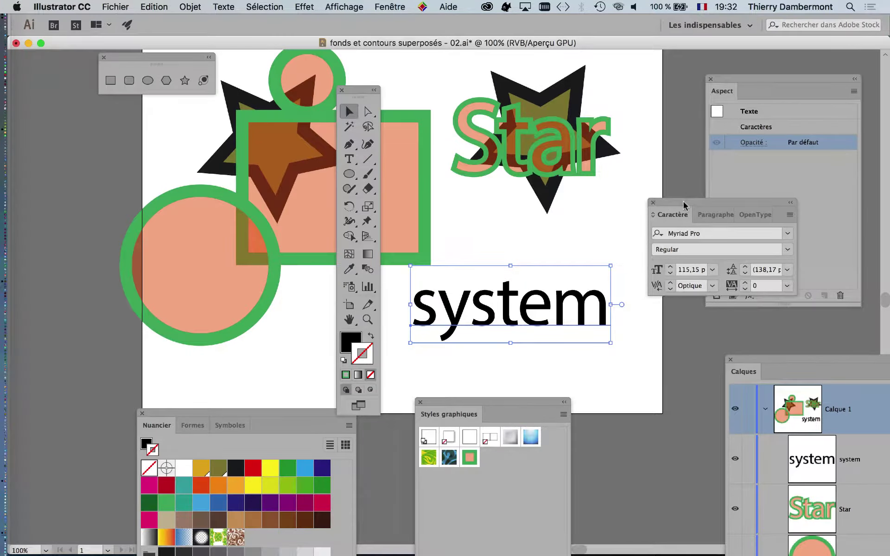
left_click_drag(685, 200, 661, 188)
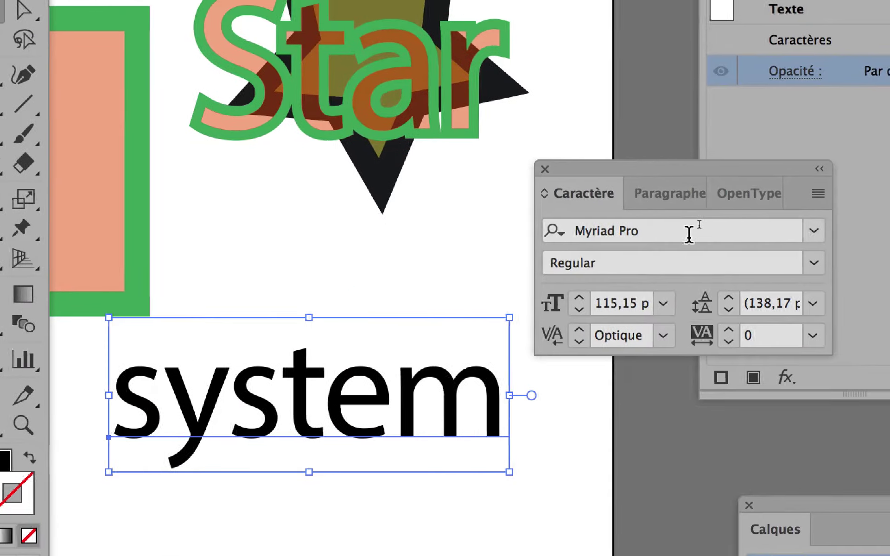
- Change the font of the "system" text to Optima
left_click(685, 224)
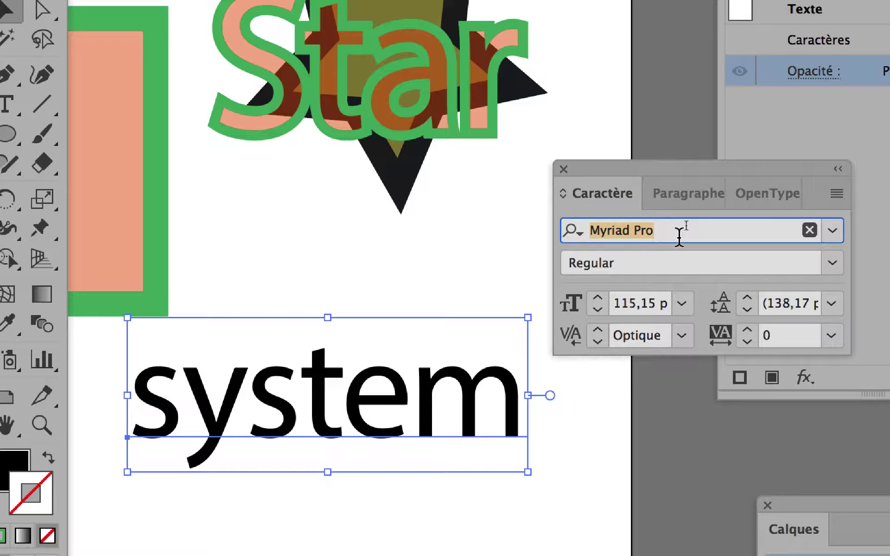
key("Down")
key("Down")
key("Down")
key("Down")
key("Down")
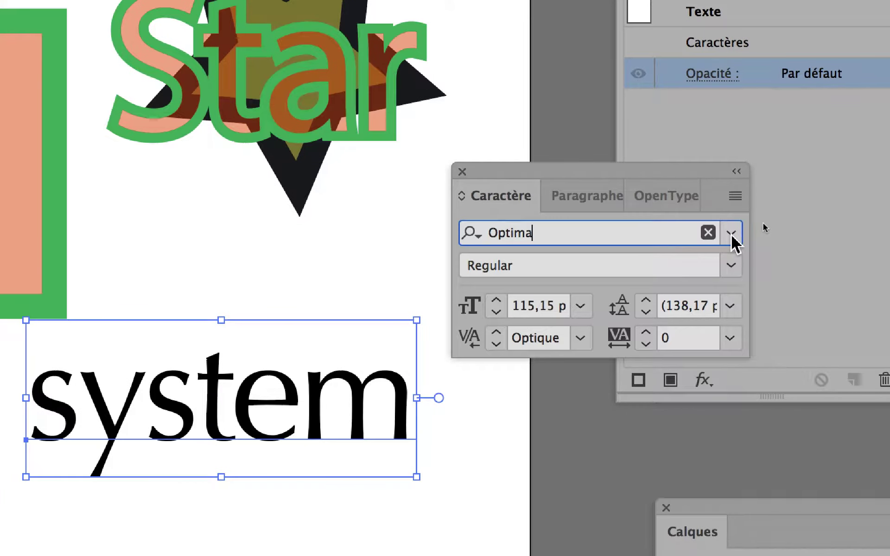
left_click(730, 234)
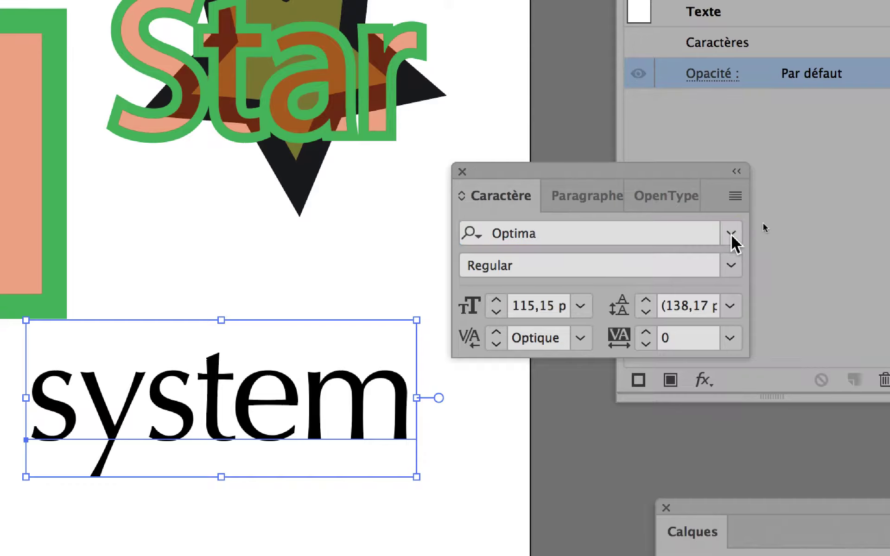
- Examine the list of available fonts and their samples, leaving the "system" text in Optima
left_click(731, 234)
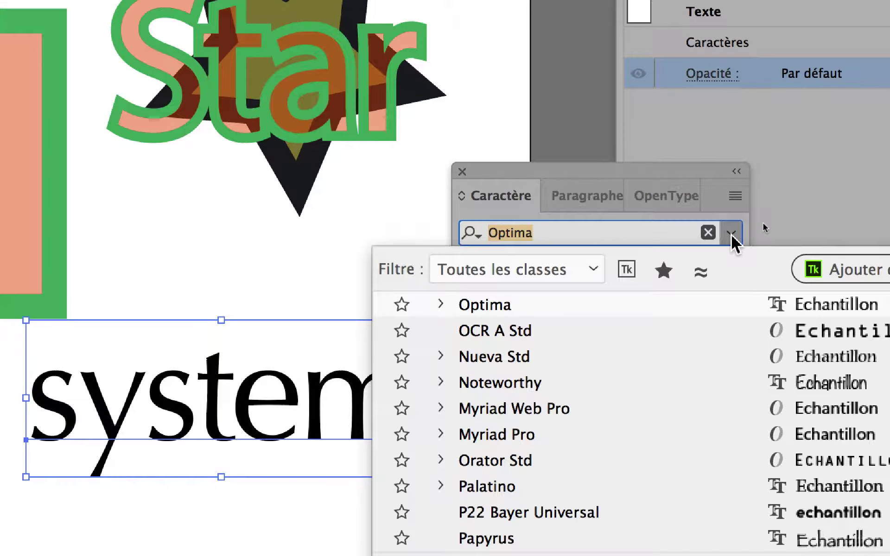
left_click(731, 234)
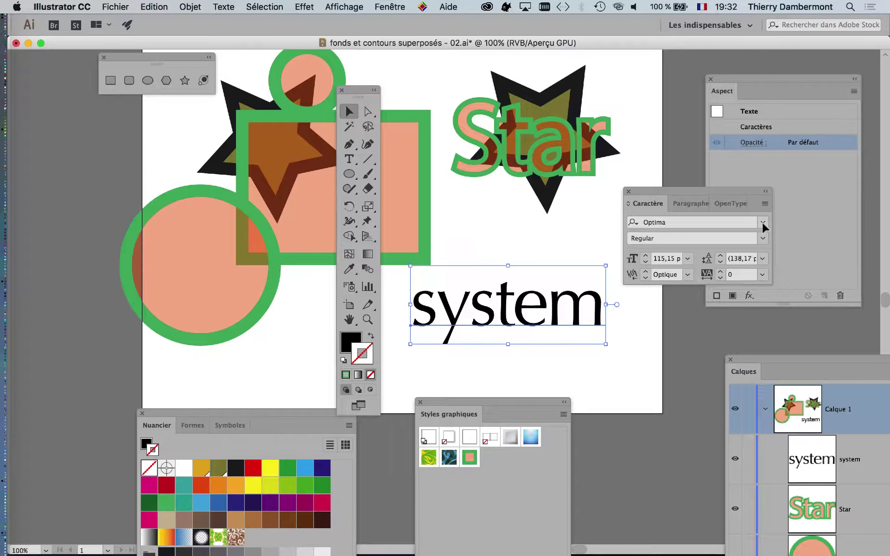
left_click(762, 223)
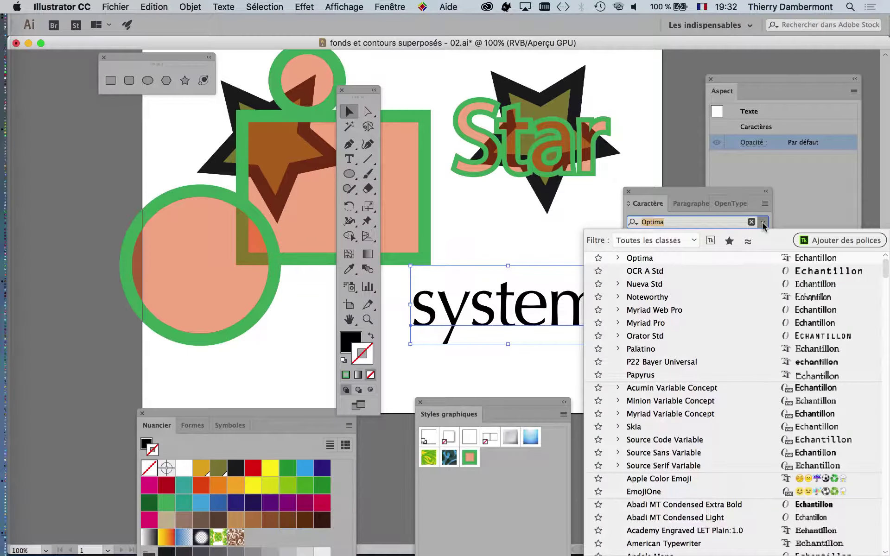
left_click(762, 223)
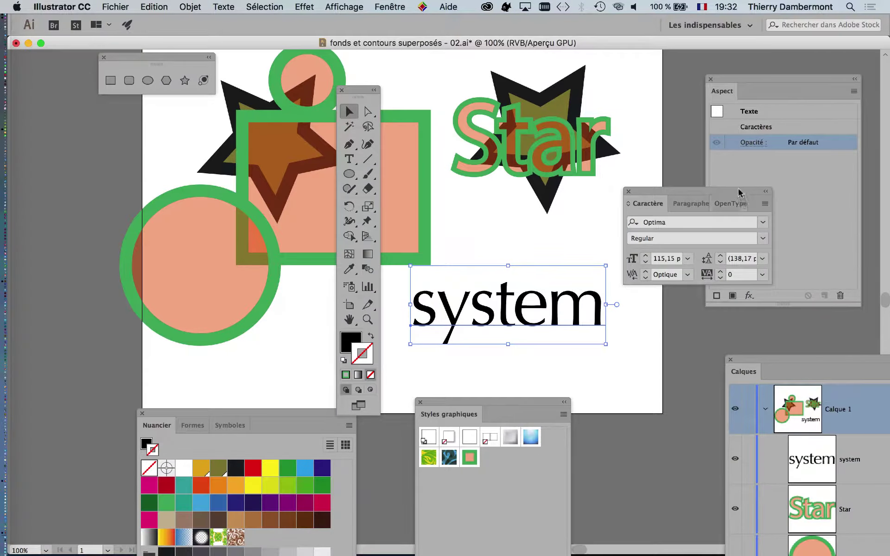
left_click_drag(738, 193, 730, 128)
left_click(668, 160)
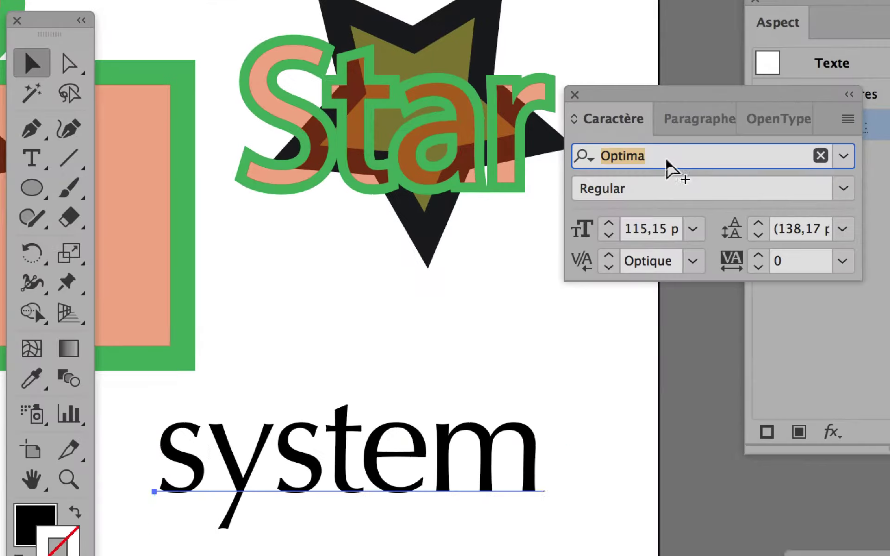
key("Return")
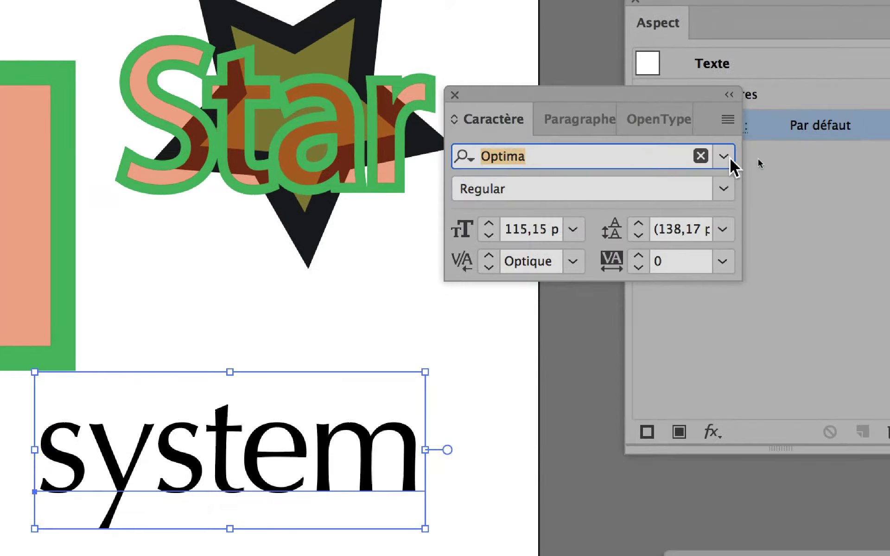
left_click(844, 156)
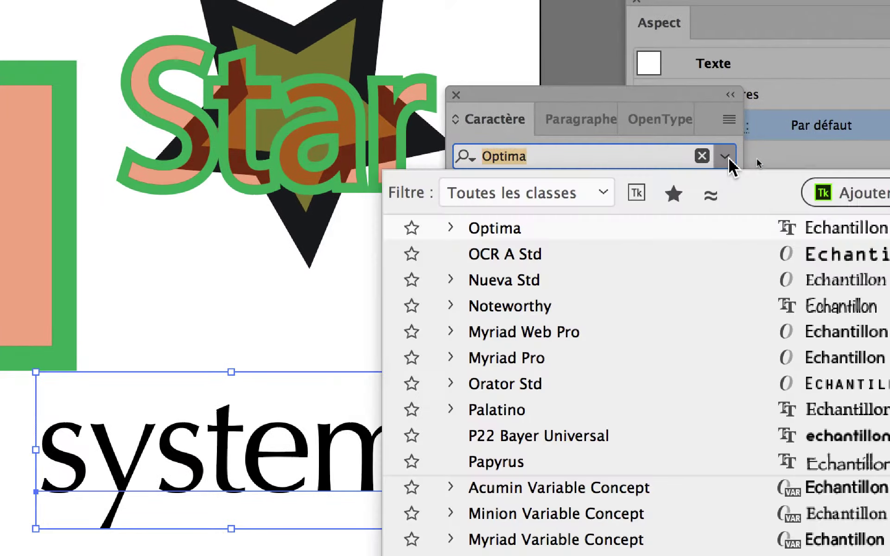
left_click(729, 158)
left_click(728, 157)
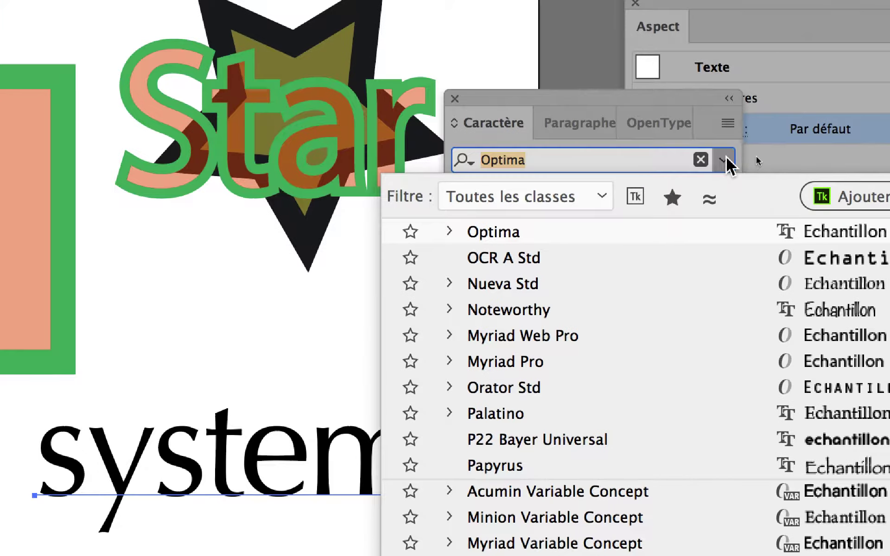
left_click(726, 158)
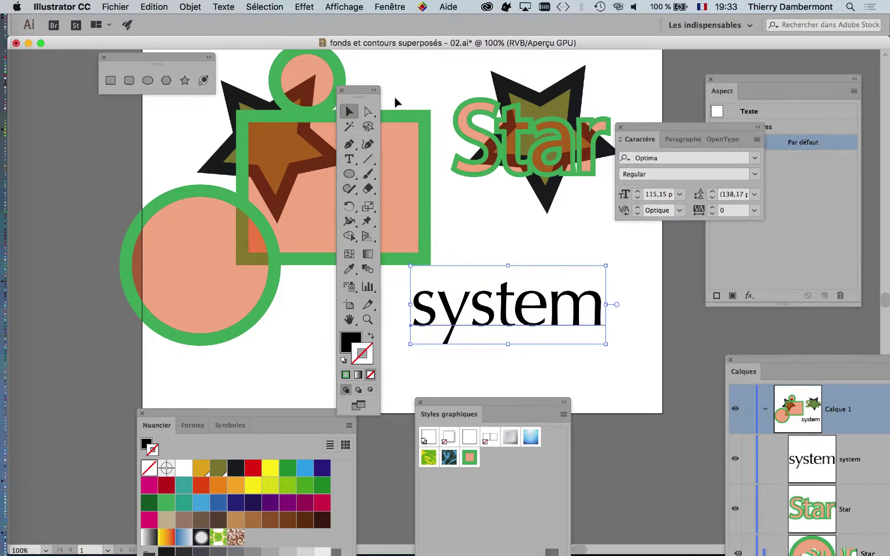
- Give the "system" text a dark navy stroke and a light blue fill from the swatches
left_click_drag(359, 88, 221, 86)
scroll(465, 311, "up", 2)
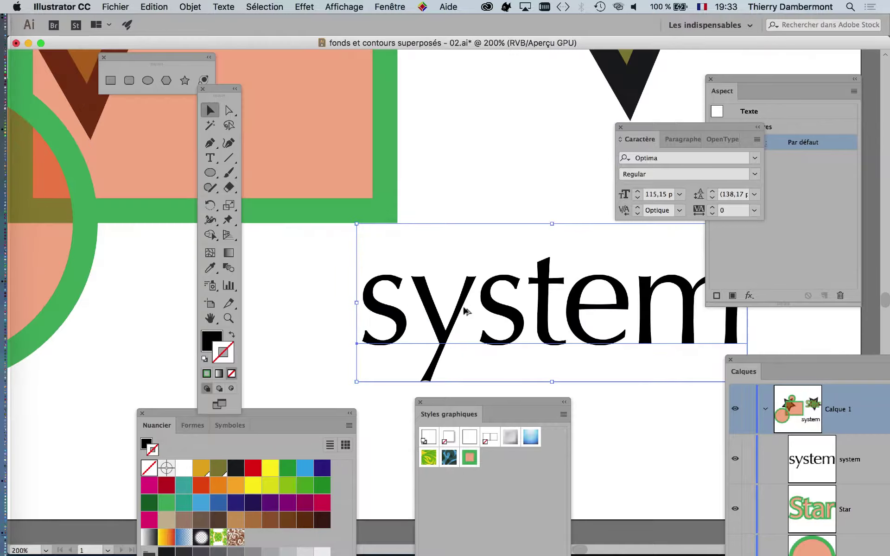
left_click_drag(208, 99, 78, 97)
left_click_drag(220, 412, 207, 142)
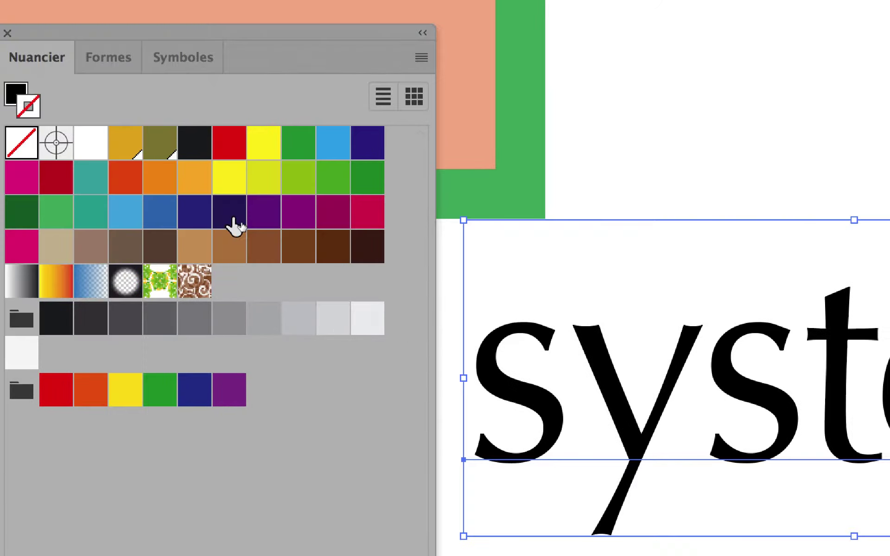
left_click(234, 221)
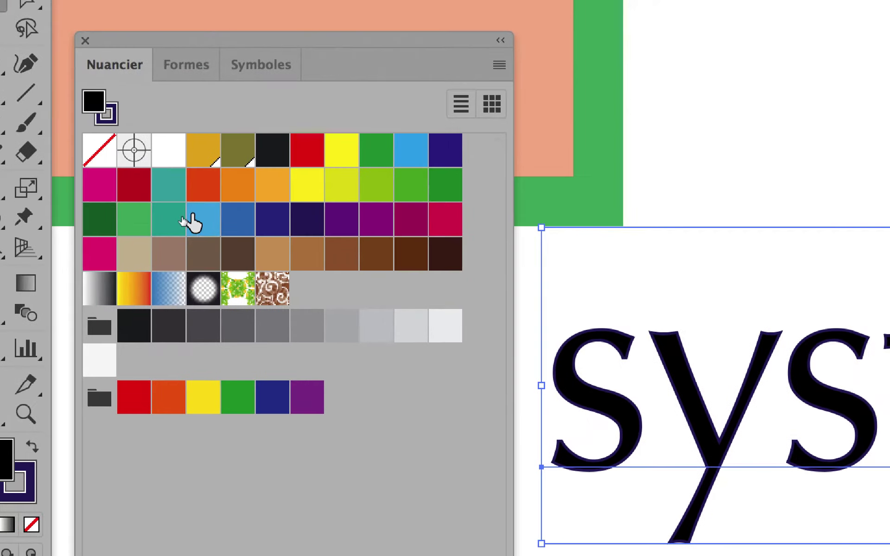
left_click(366, 113)
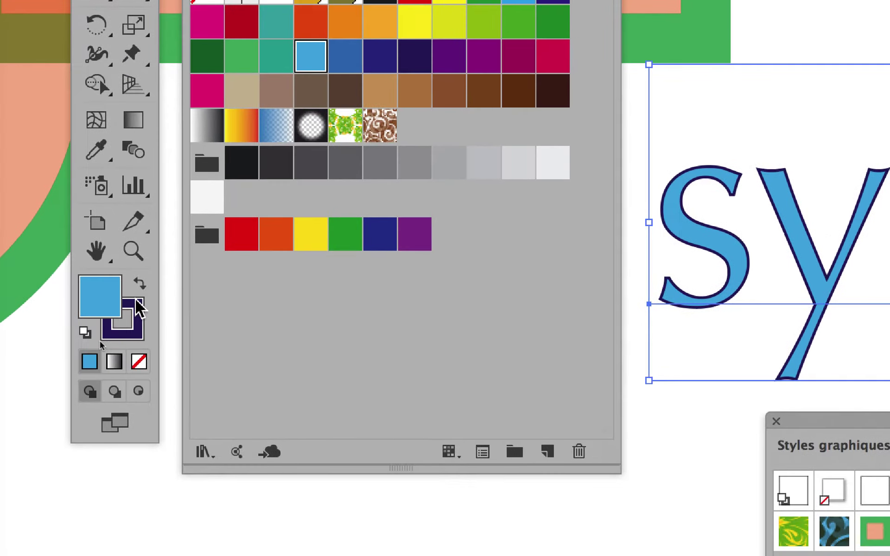
- Display the stroke (Contour) settings and set the stroke weight of the "system" text to 5 pt
left_click(99, 371)
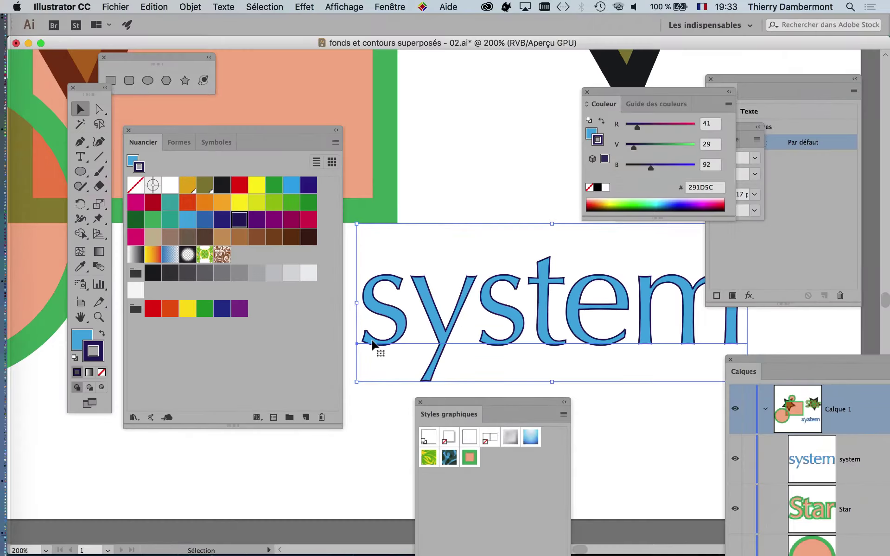
left_click(389, 6)
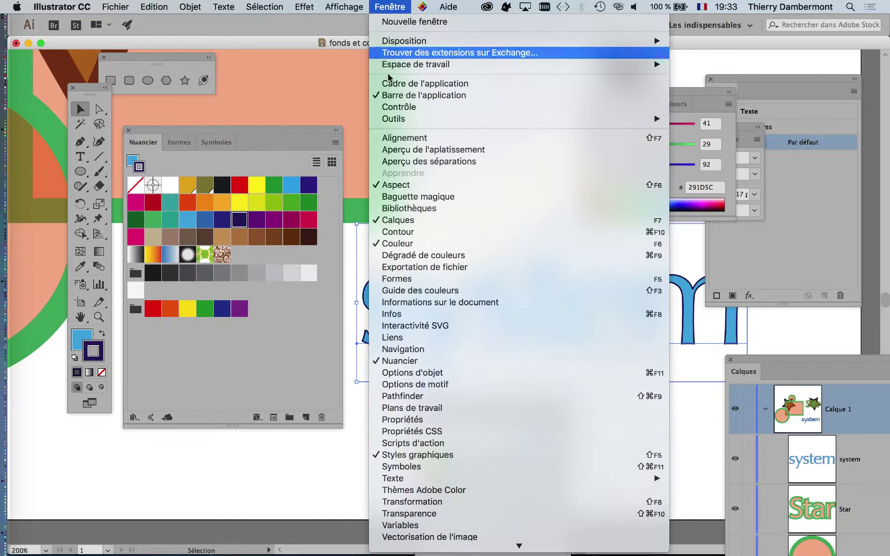
left_click(424, 231)
left_click_drag(207, 190, 426, 86)
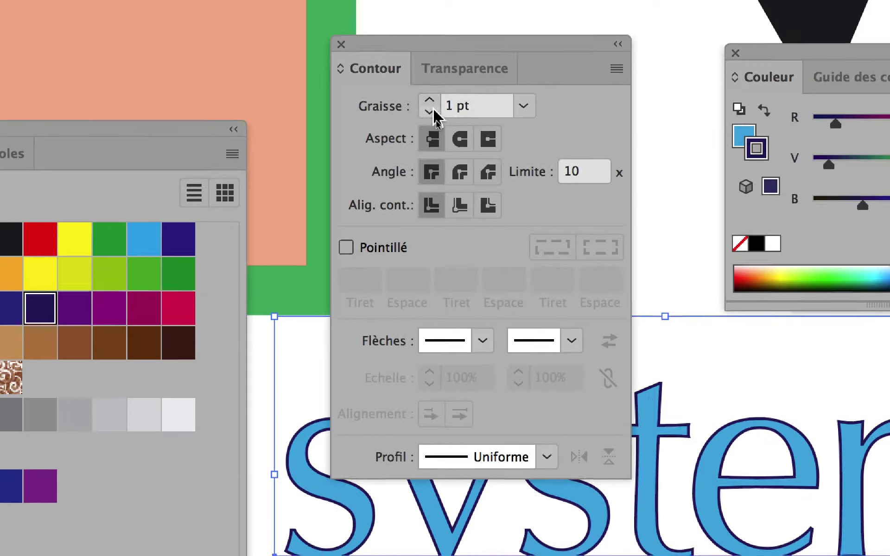
left_click(434, 115)
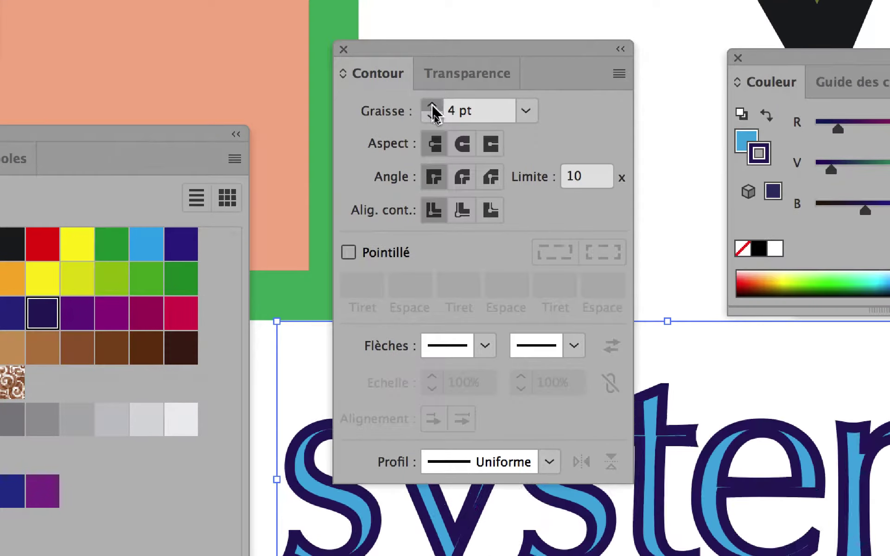
left_click(431, 107)
left_click(432, 107)
left_click(432, 116)
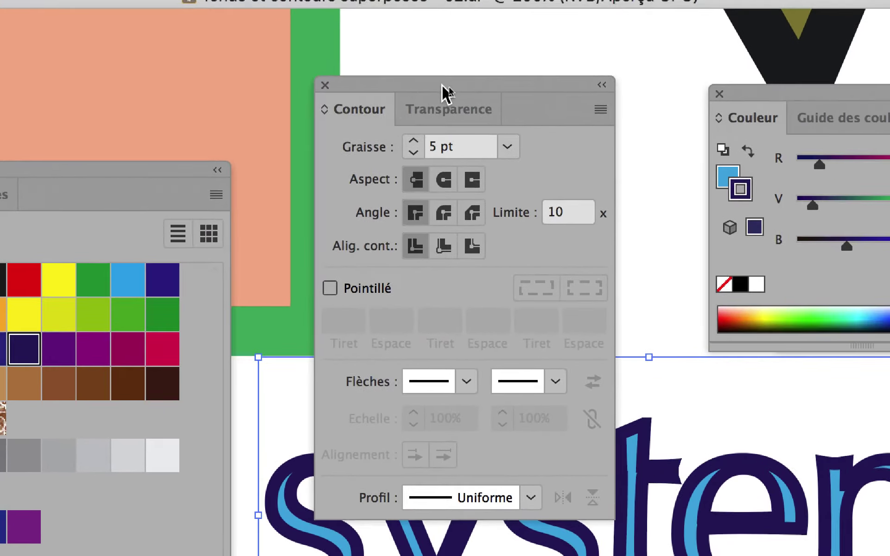
left_click_drag(441, 86, 781, 442)
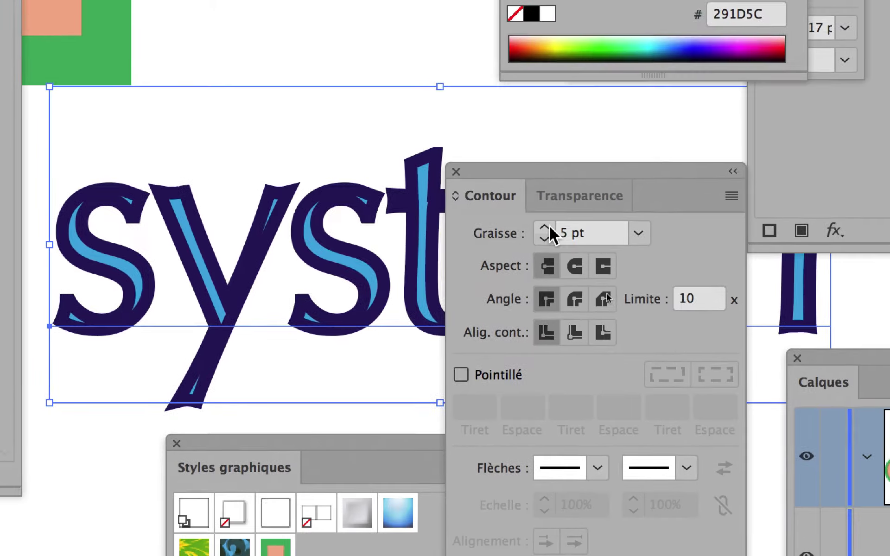
left_click(549, 228)
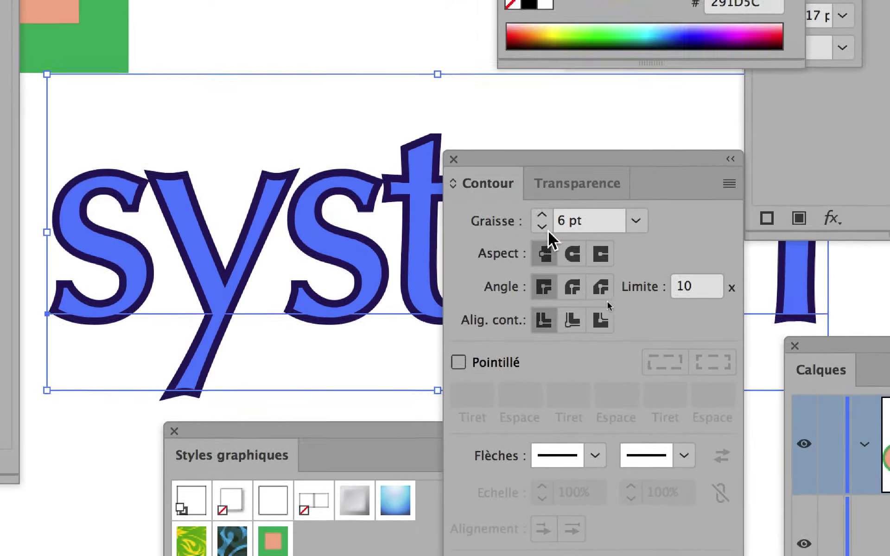
left_click(828, 83)
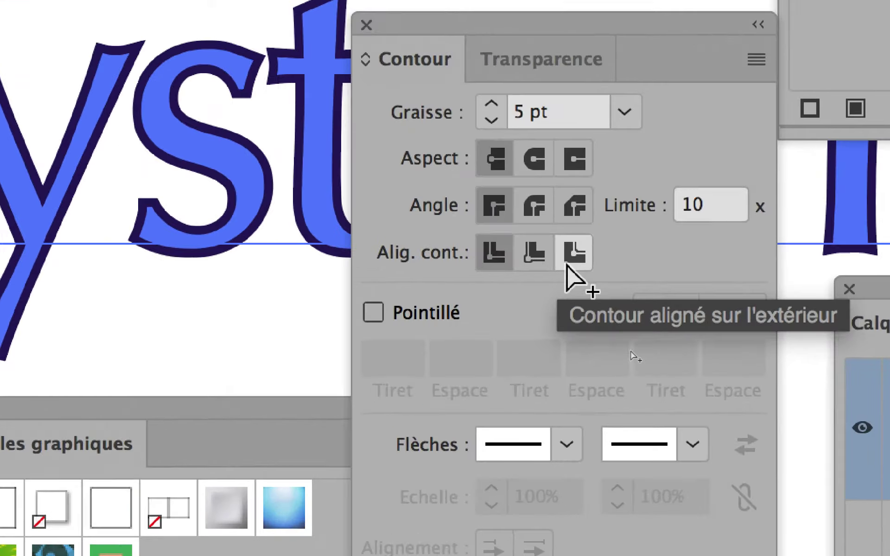
- Try to align the stroke of the "system" text to the outside and to the inside
left_click(566, 262)
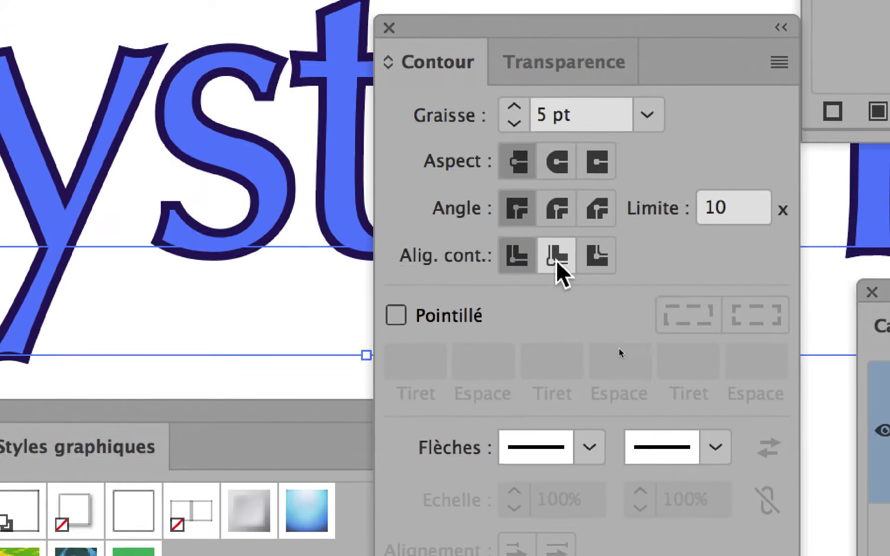
left_click(556, 260)
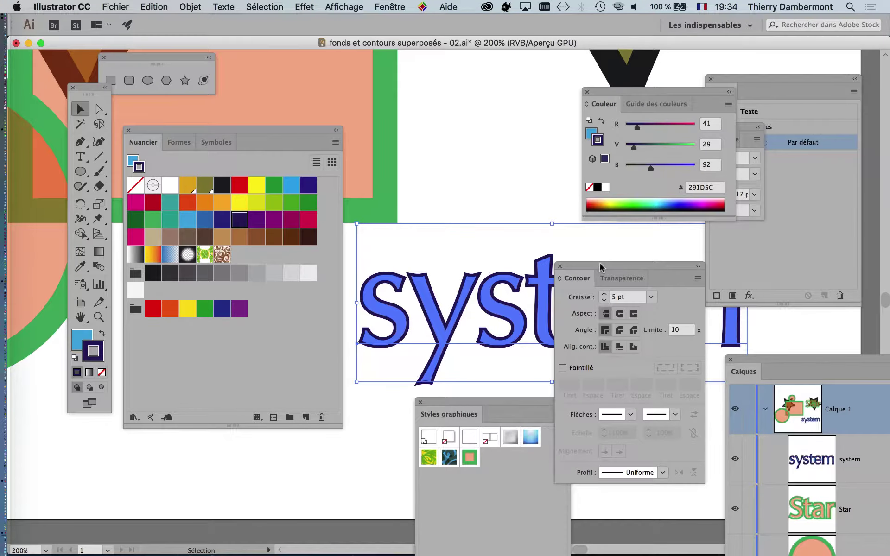
- Uncover the "system" text by moving the stroke settings aside, closing the colour and character settings, and repositioning the appearance (Aspect) settings
left_click_drag(600, 267, 192, 448)
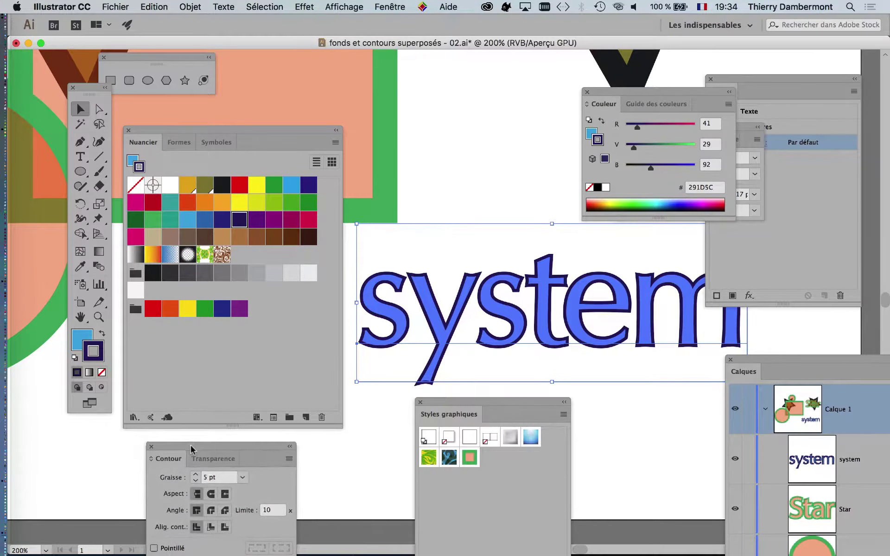
left_click(587, 92)
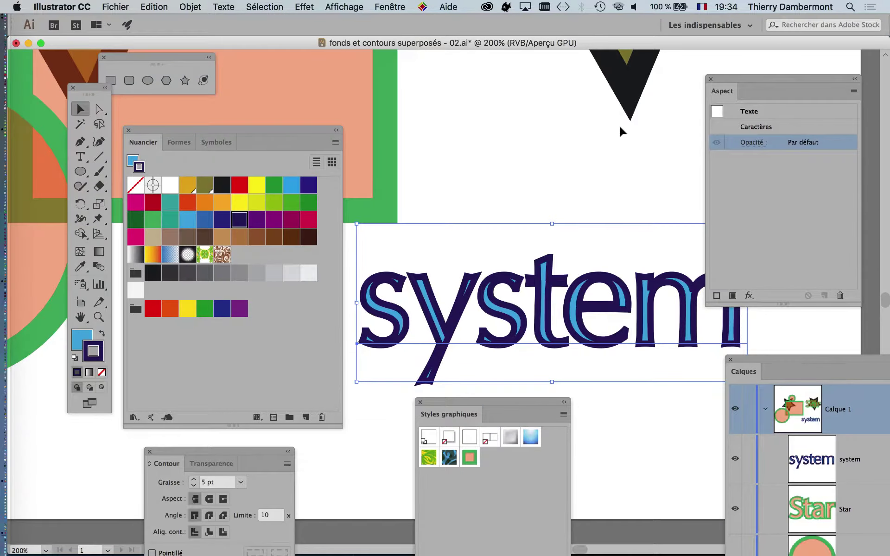
left_click_drag(727, 77, 616, 147)
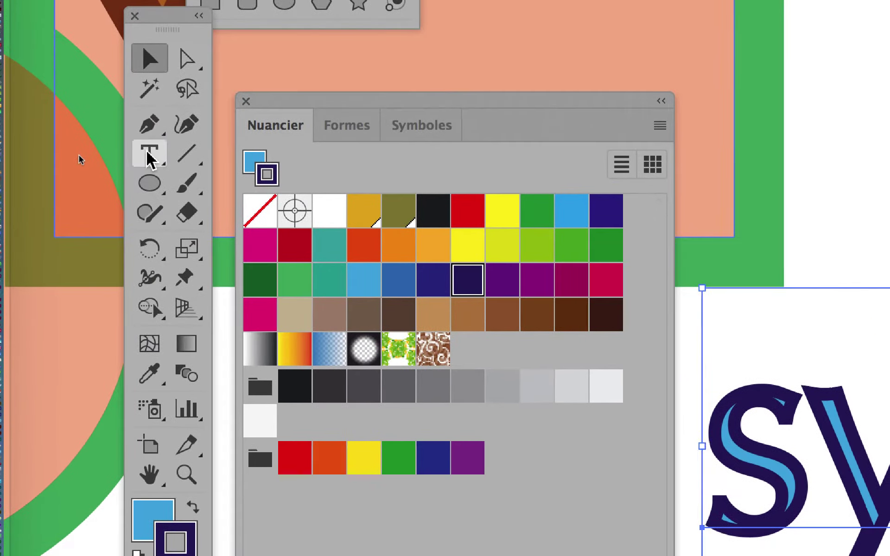
- Close the stroke settings and try to move the stroke of the selected "system" characters beneath their fill
left_click(147, 157)
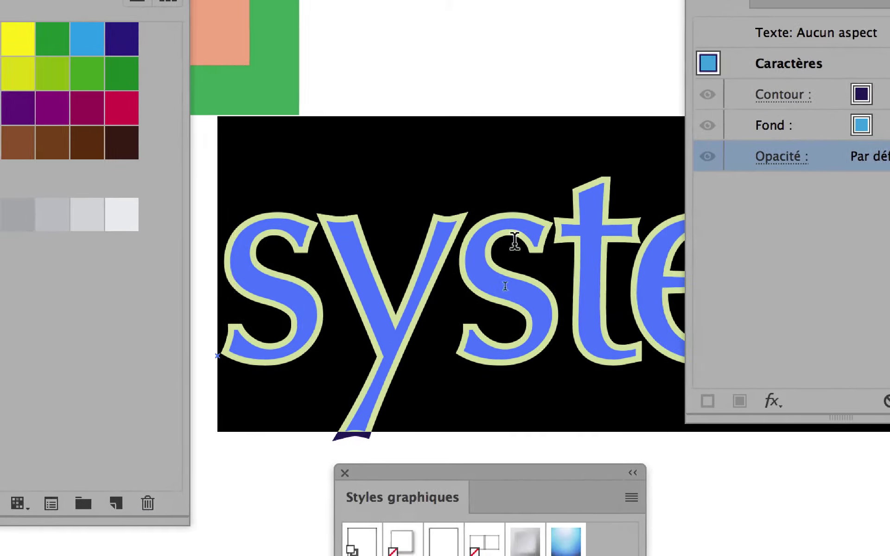
left_click_drag(834, 87, 831, 138)
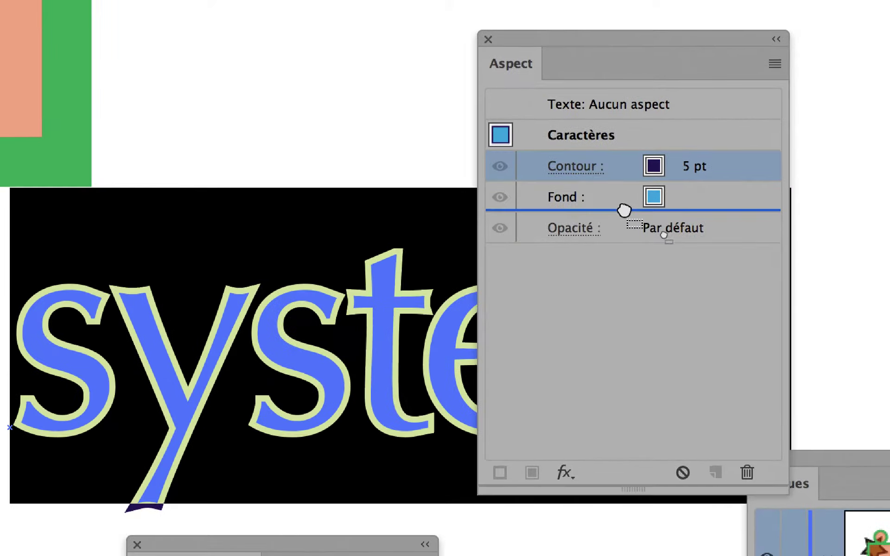
left_click_drag(627, 172, 624, 211)
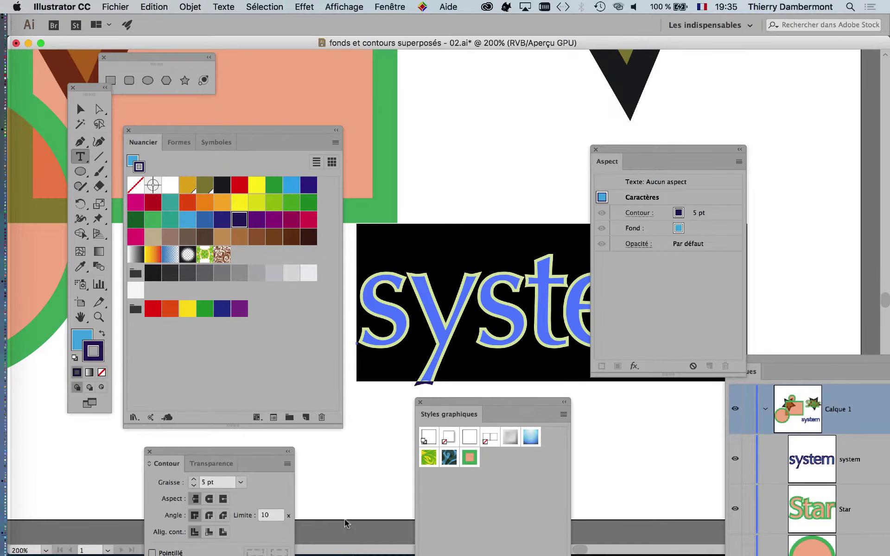
left_click_drag(249, 453, 496, 122)
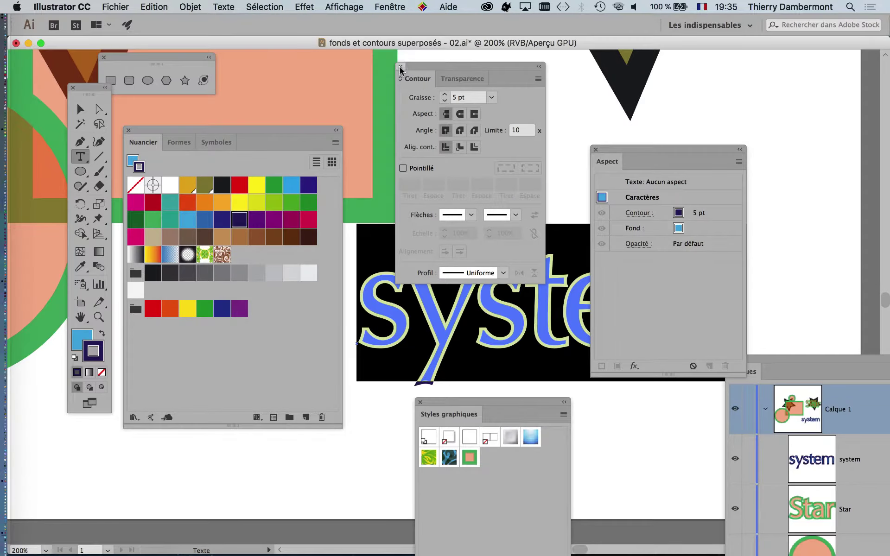
left_click(400, 67)
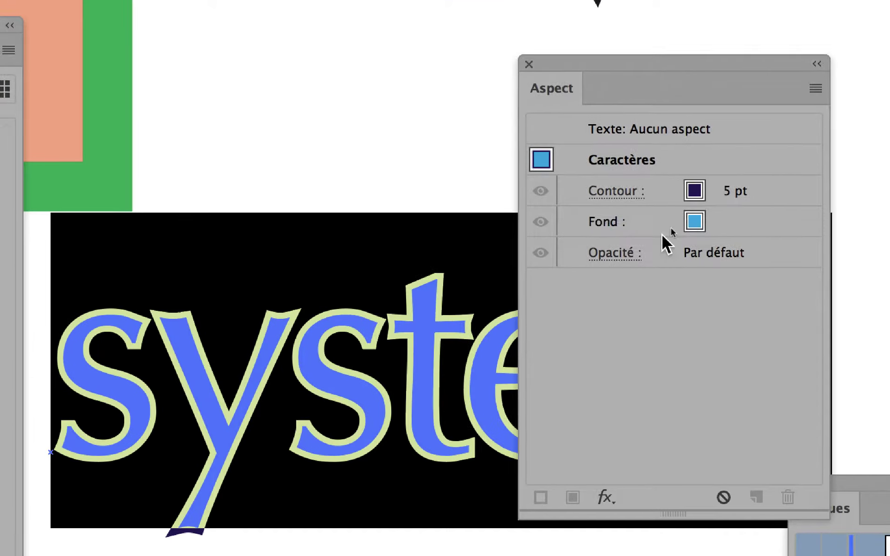
left_click_drag(666, 213, 688, 231)
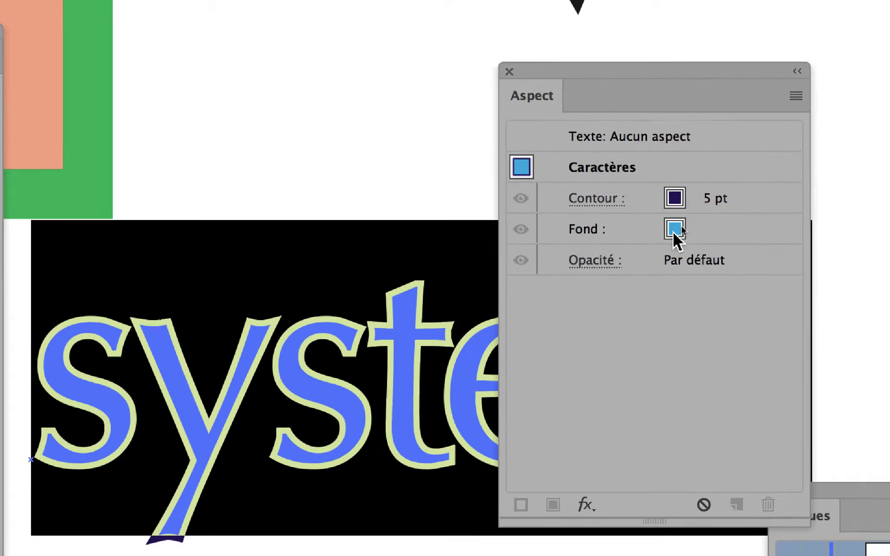
- Set both the stroke and the fill of the selected "system" characters to none
left_click(710, 204)
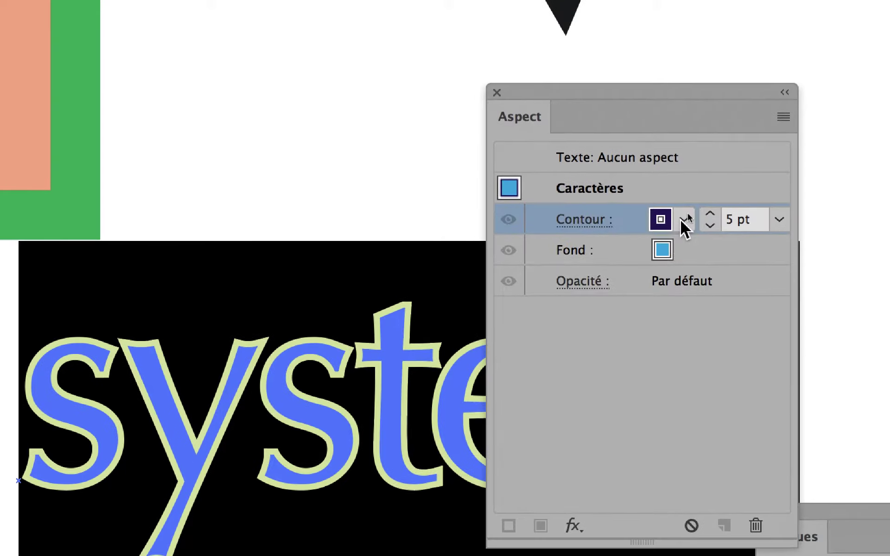
left_click(685, 219)
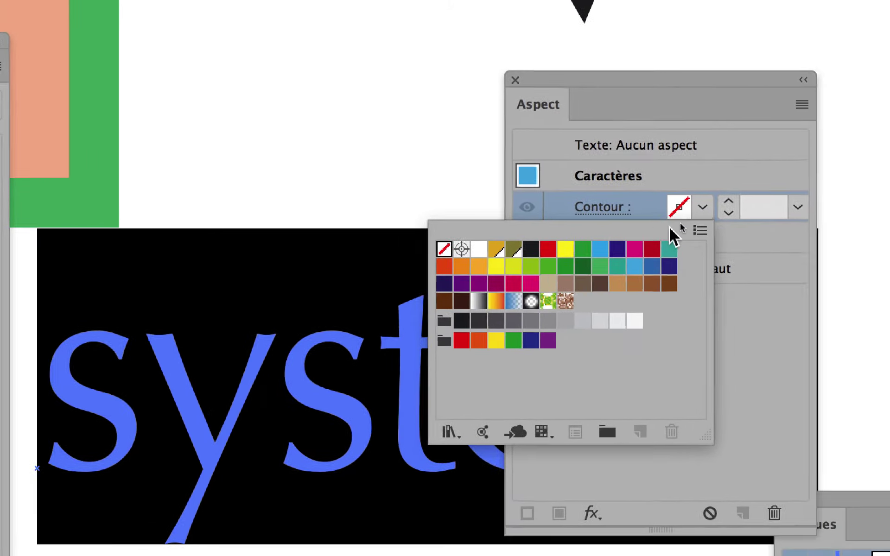
key("Escape")
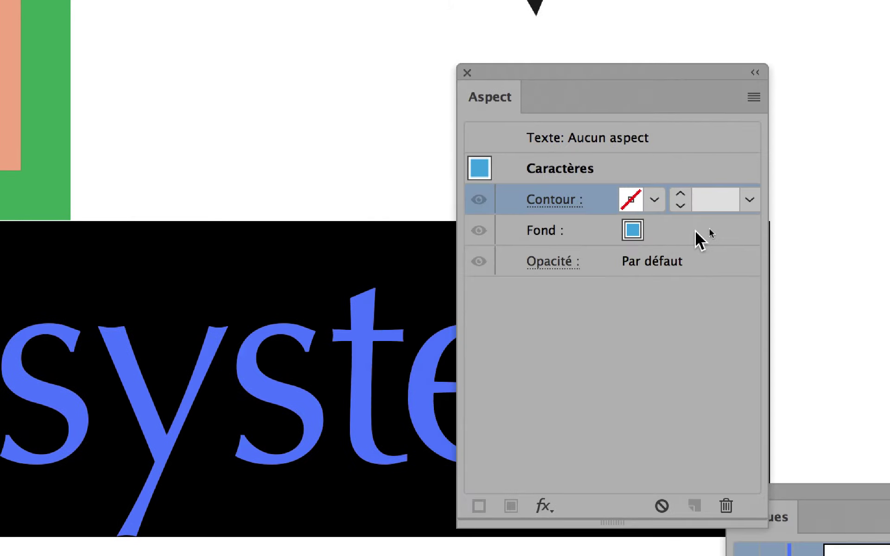
left_click(856, 230)
left_click(679, 230)
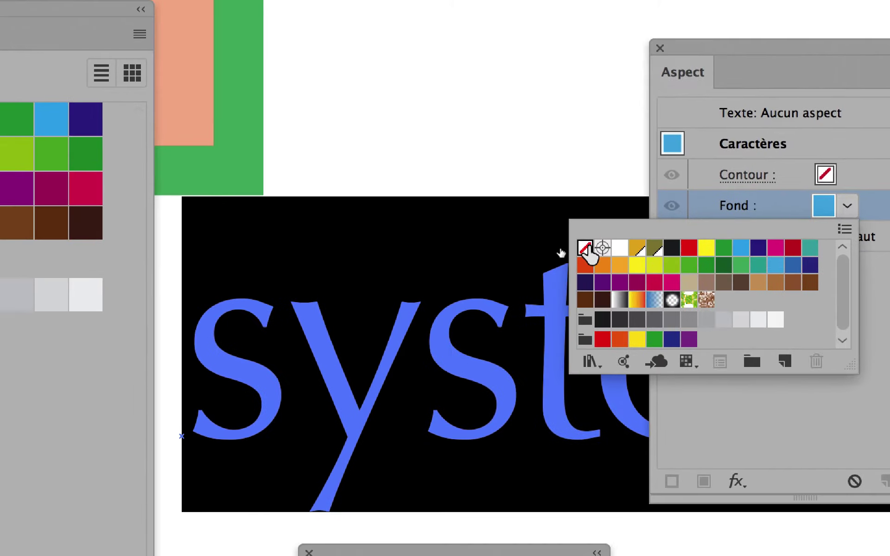
left_click(585, 248)
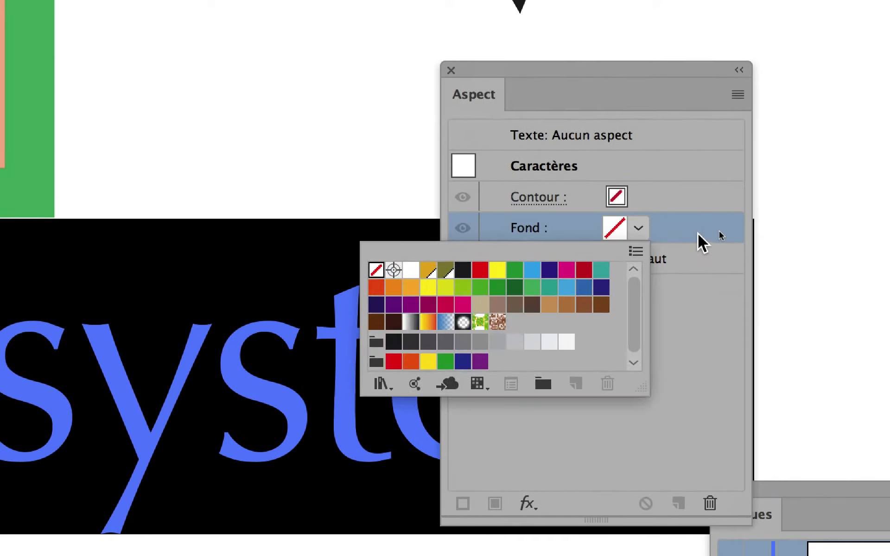
key("Escape")
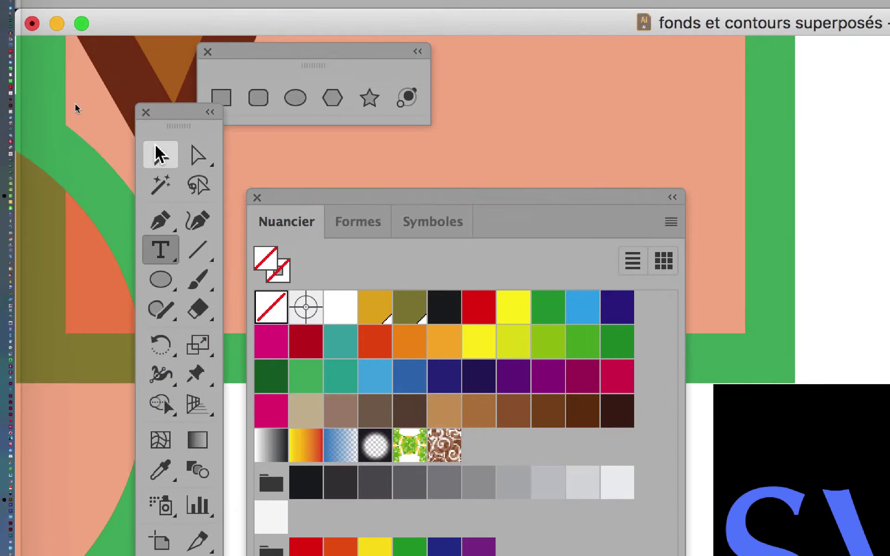
- Select "system" as a whole text object and compare its object-level appearance with its character-level appearance
left_click(157, 152)
left_click(437, 213)
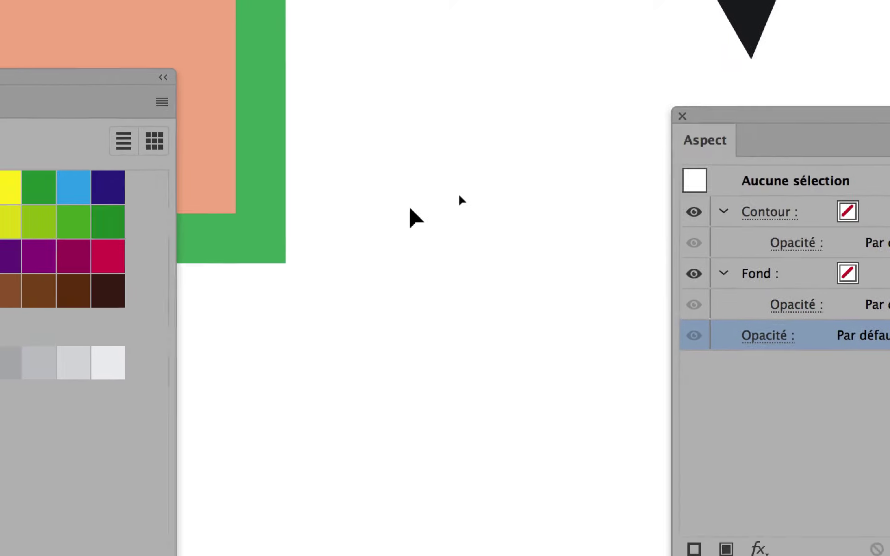
left_click_drag(427, 166, 492, 433)
left_click_drag(445, 385, 425, 148)
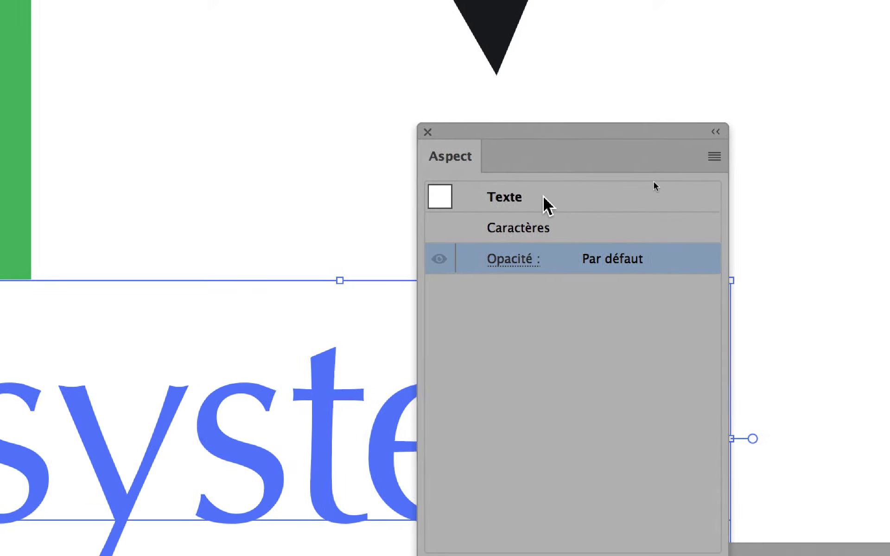
left_click(549, 198)
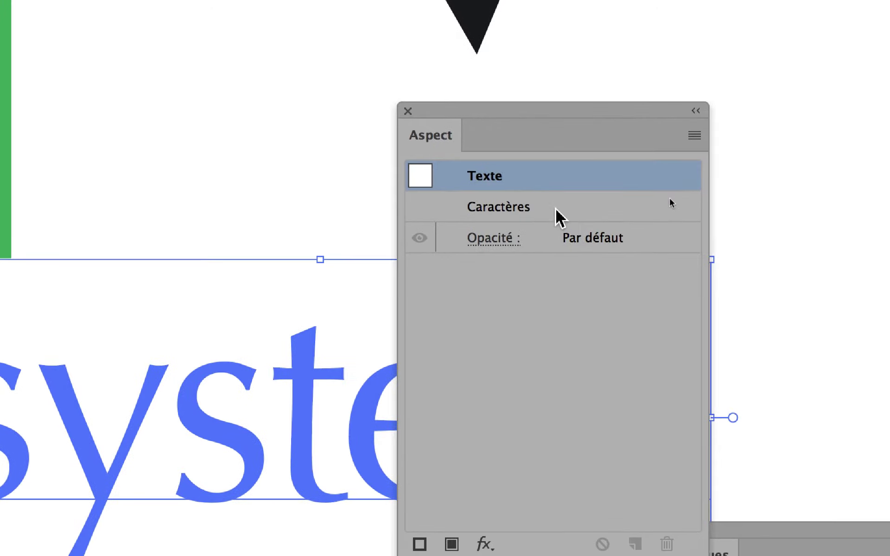
left_click(573, 232)
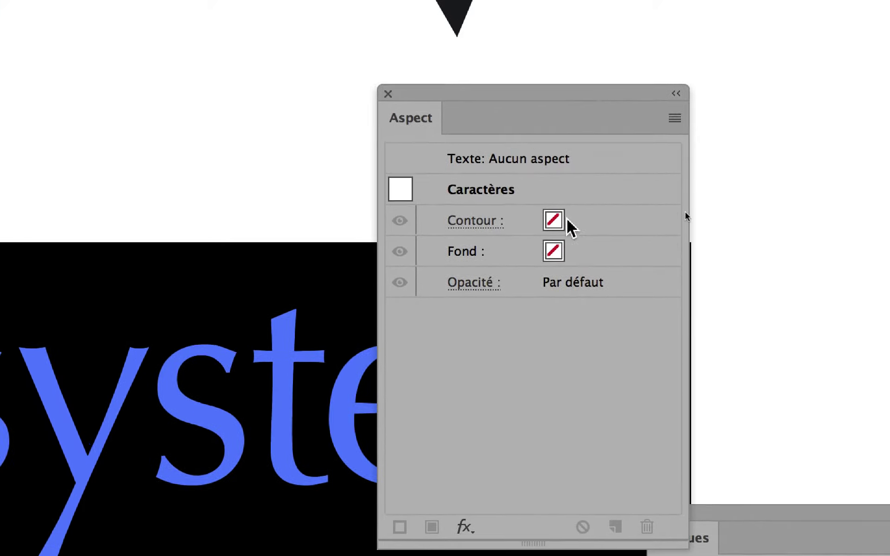
left_click(549, 210)
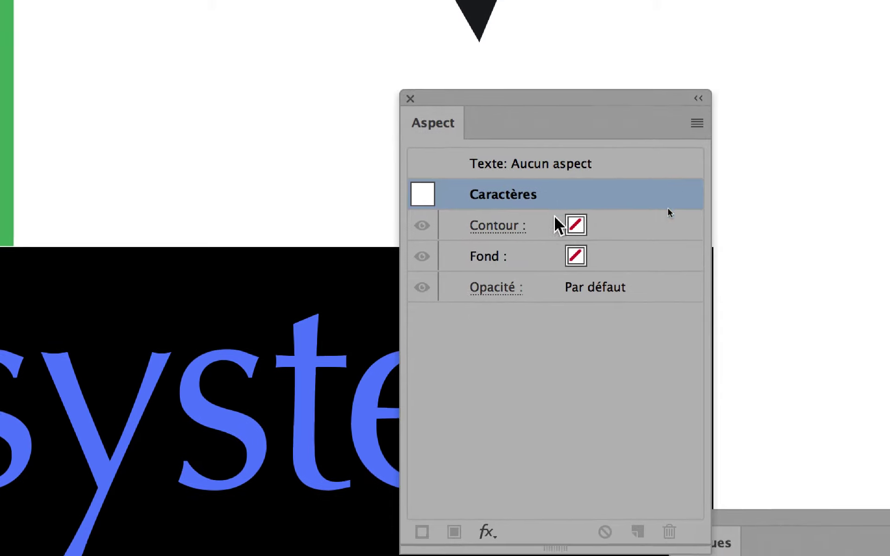
left_click(520, 182)
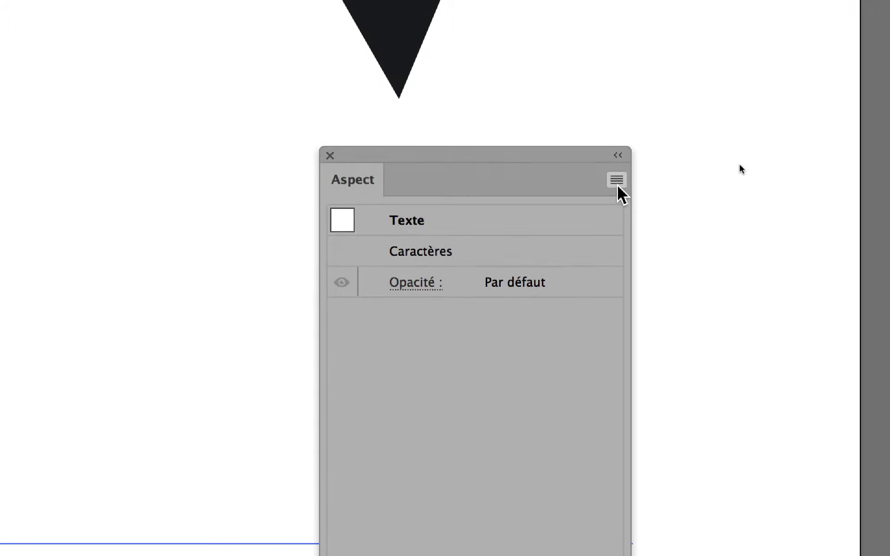
- Add a new fill to the "system" text object and colour it light blue
left_click(616, 182)
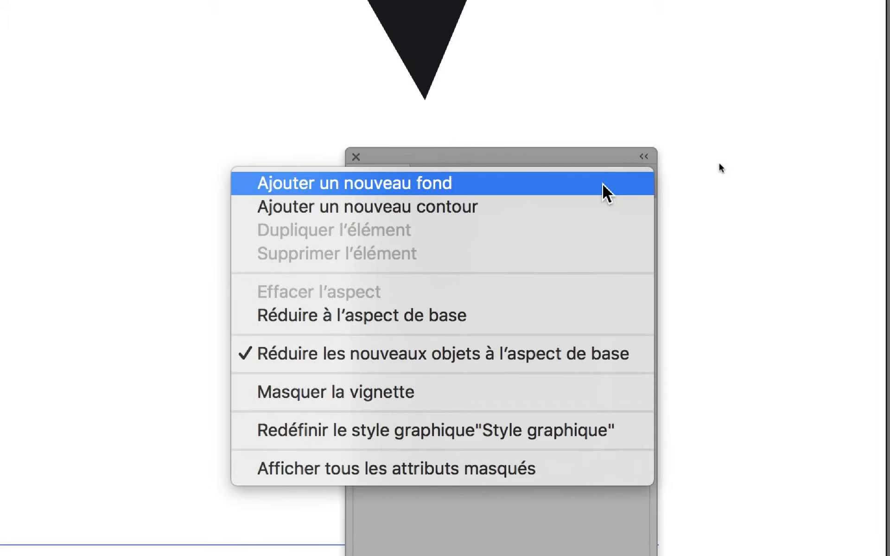
left_click(579, 189)
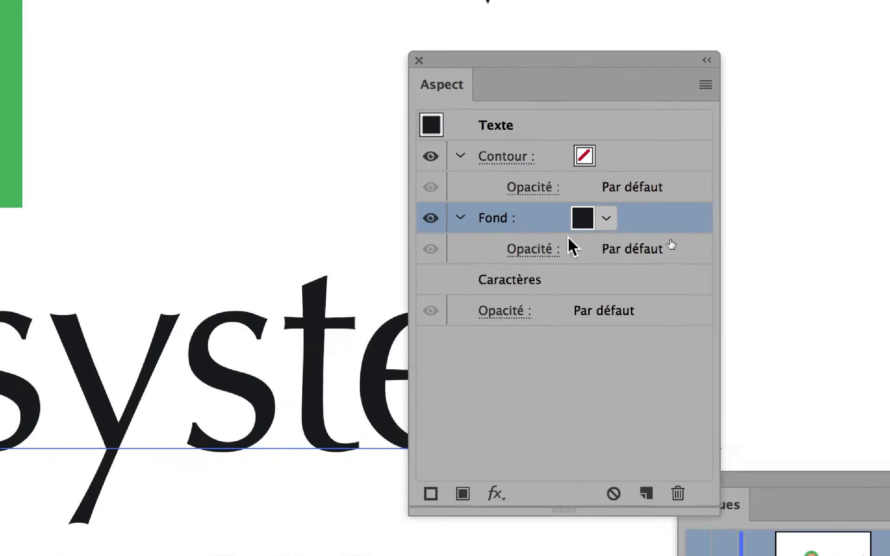
left_click(621, 204)
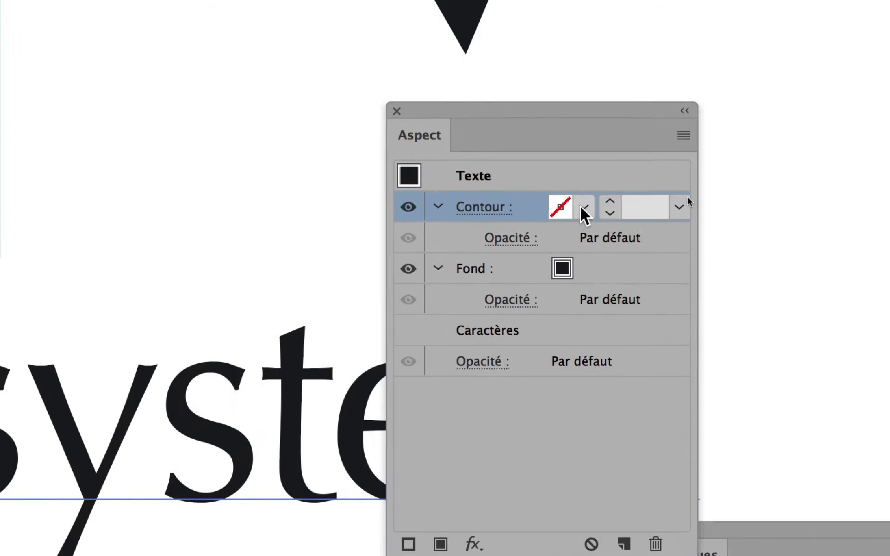
left_click(625, 265)
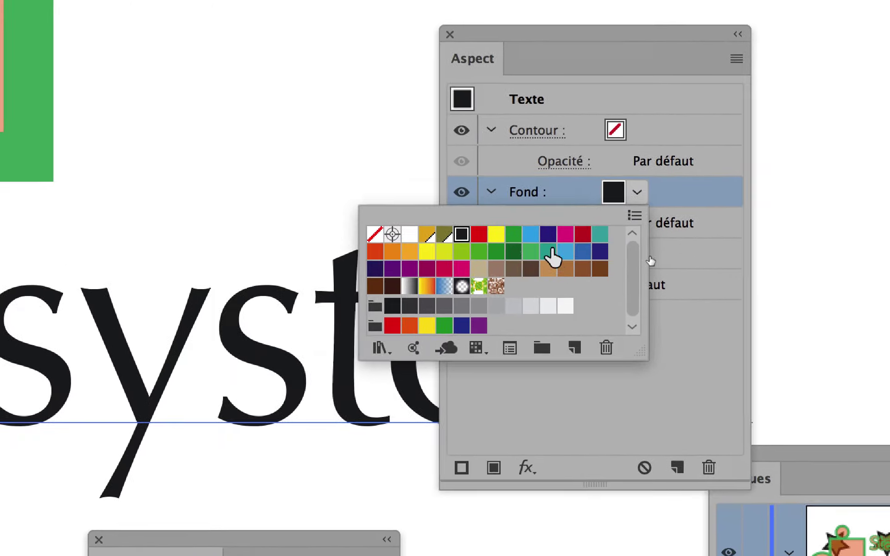
left_click(512, 287)
- Give the object-level stroke of "system" a dark blue colour and a weight of 5 pt
left_click(580, 194)
left_click(580, 195)
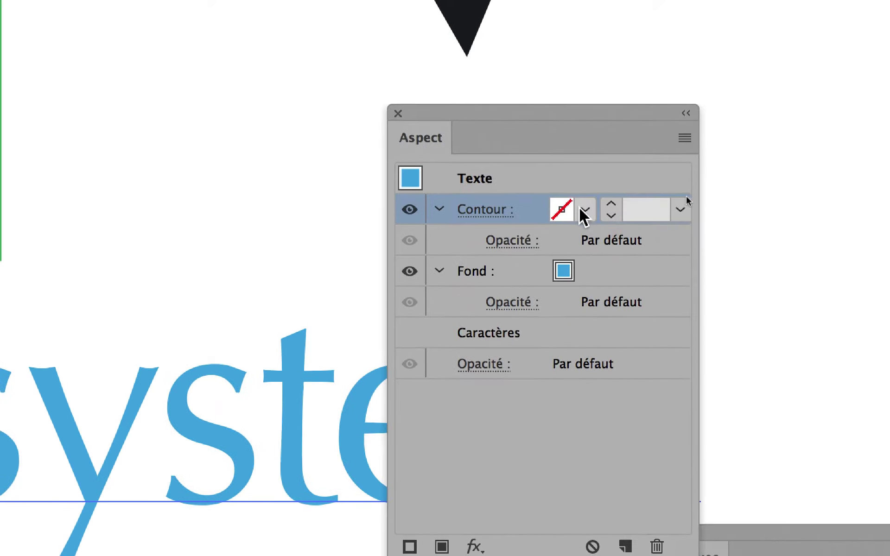
left_click(585, 194)
left_click(556, 221)
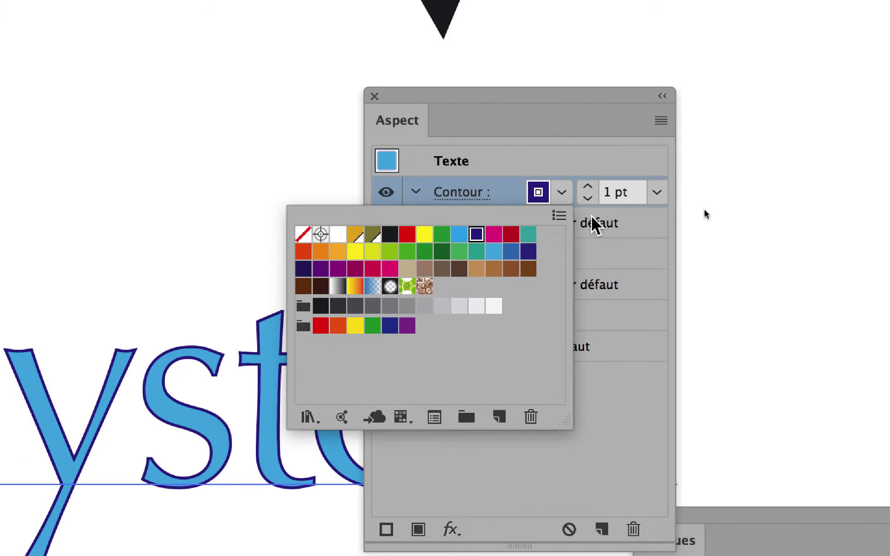
left_click(667, 174)
left_click(590, 205)
left_click(590, 205)
left_click(590, 205)
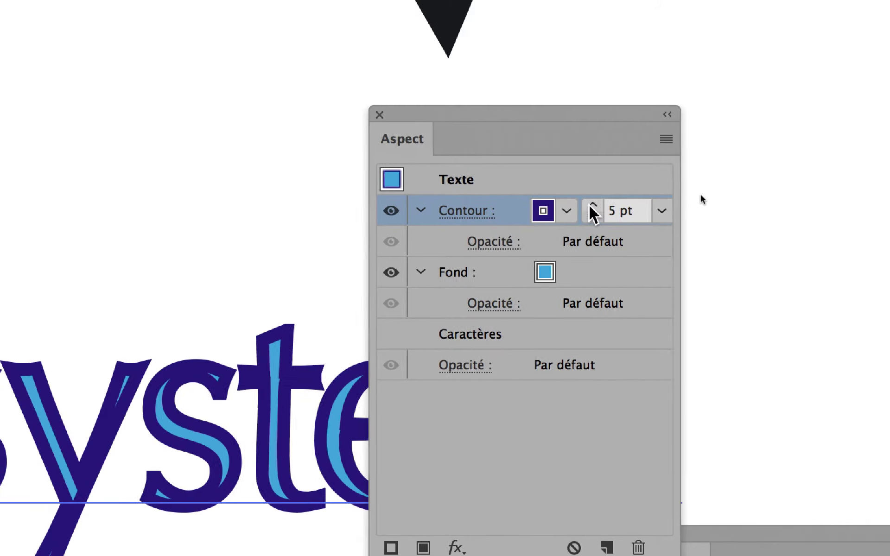
- Move the stroke of "system" beneath its fill and set the stroke weight to 8 pt
left_click_drag(565, 215, 563, 320)
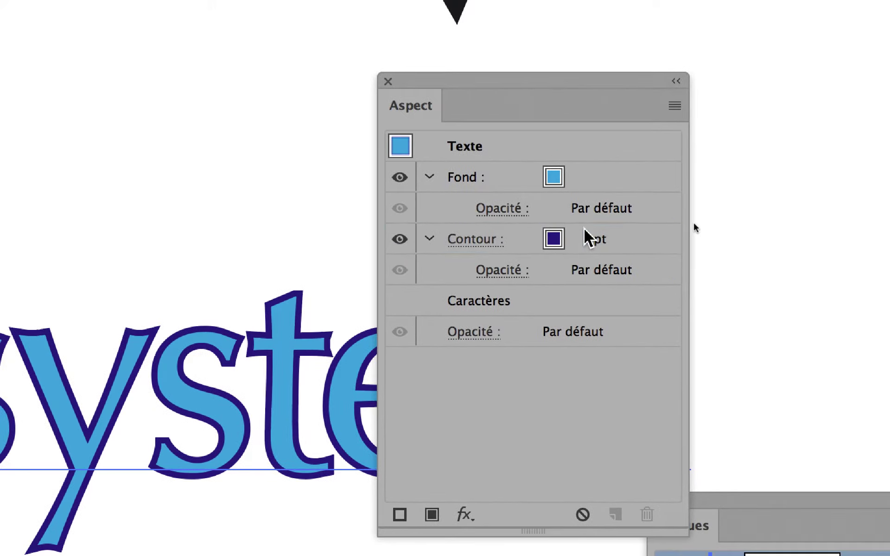
left_click(790, 160)
left_click(597, 233)
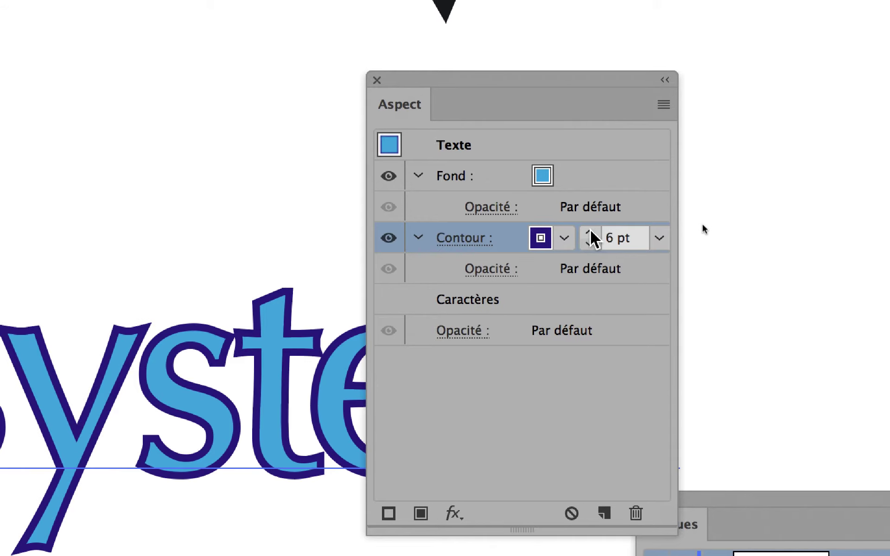
left_click(597, 233)
left_click(598, 232)
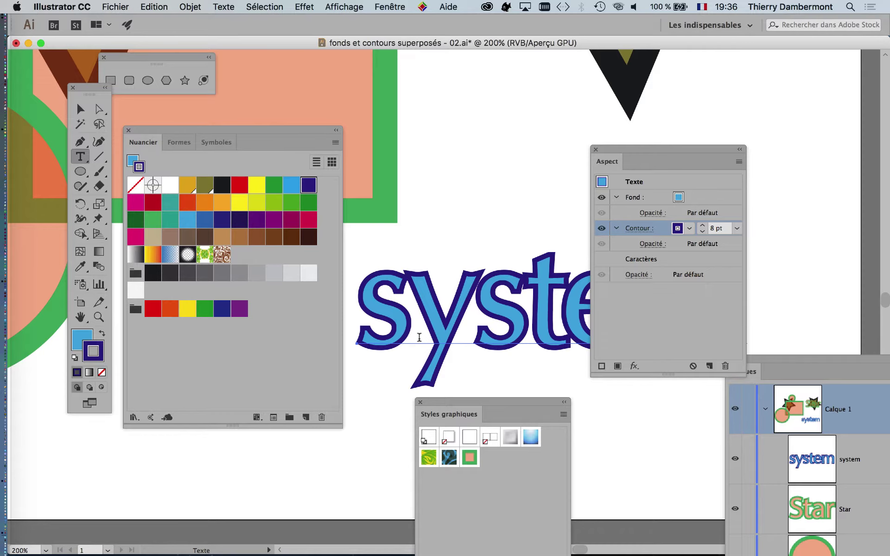
left_click_drag(653, 153, 836, 73)
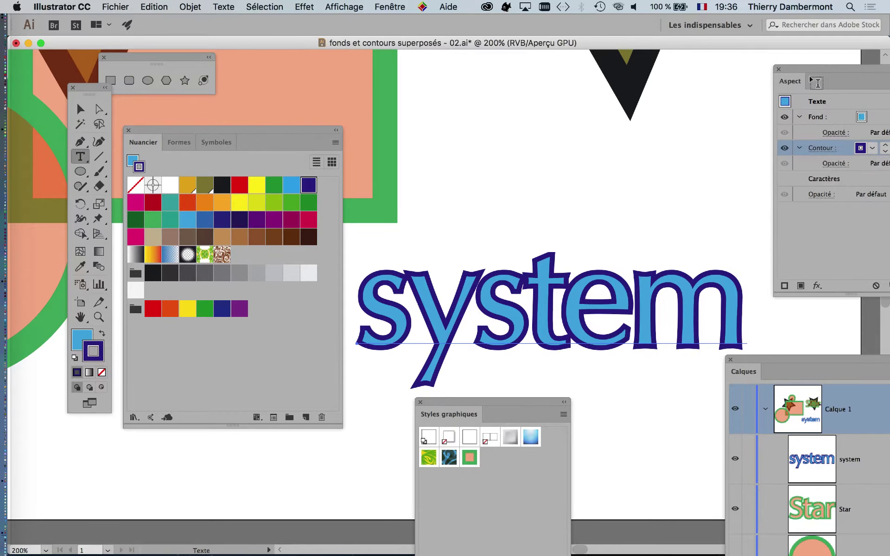
- Add the text "star" below "system" and enlarge it to roughly match the size of the word above
scroll(552, 174, "down", 5)
left_click(452, 279)
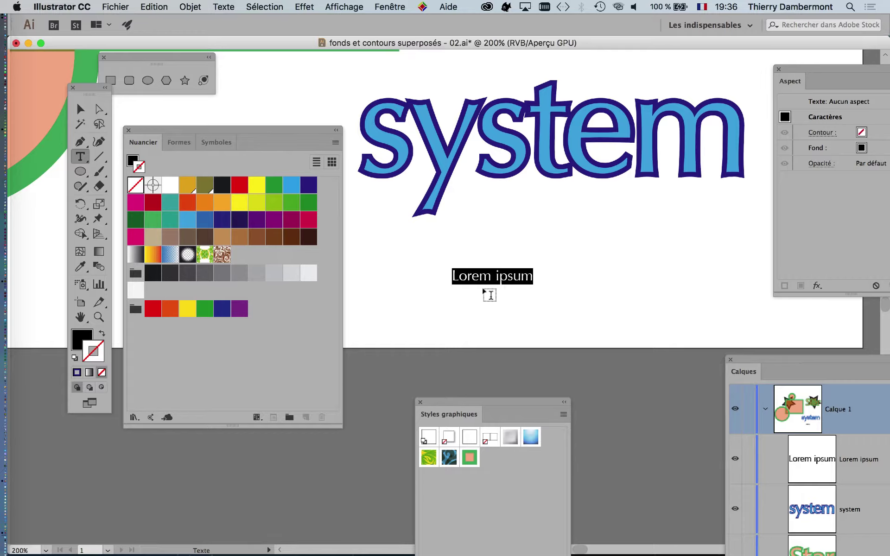
type("star")
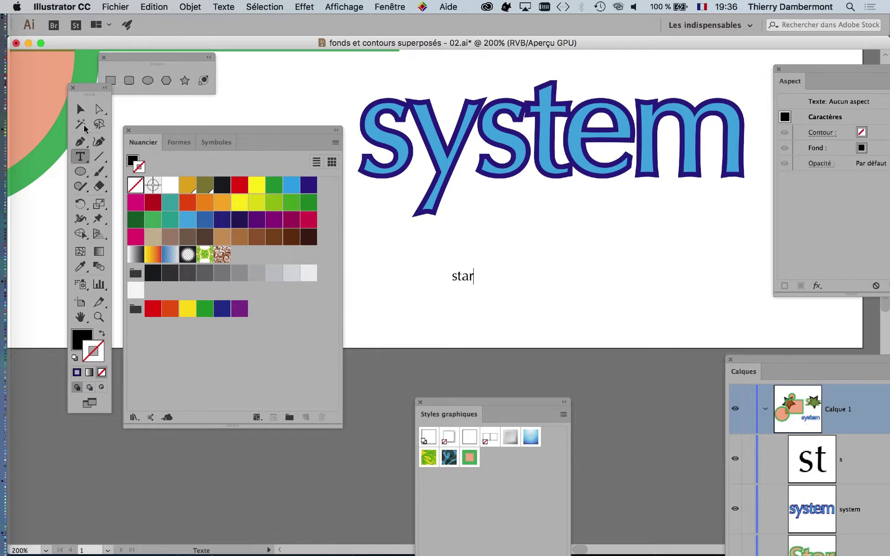
key("Escape")
left_click_drag(475, 267, 607, 204)
left_click_drag(559, 284, 637, 329)
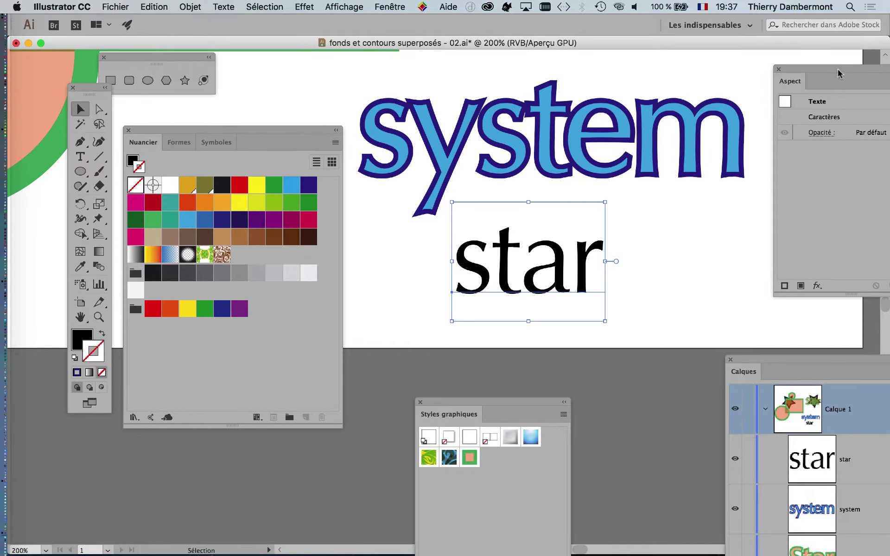
- Bring the tools closer to the "star" text and set its fill to none
left_click_drag(811, 72, 797, 72)
left_click_drag(90, 90, 648, 70)
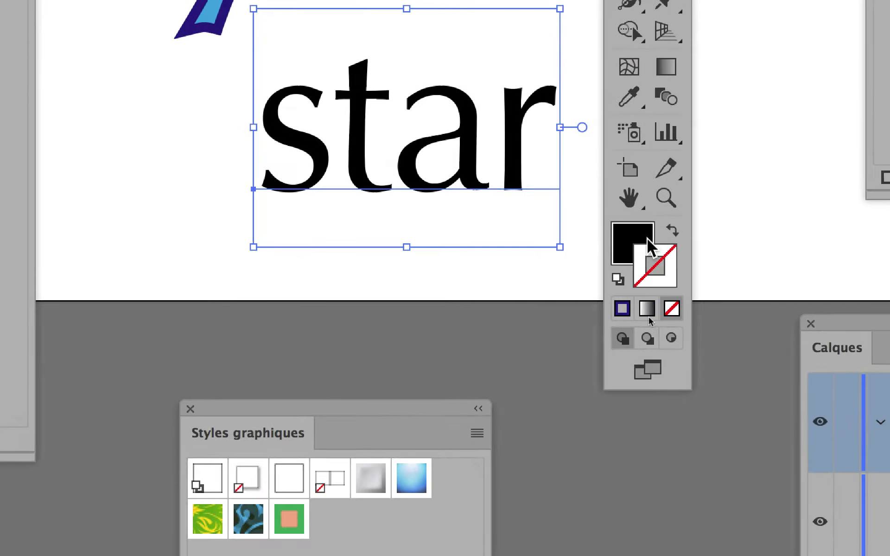
left_click(645, 238)
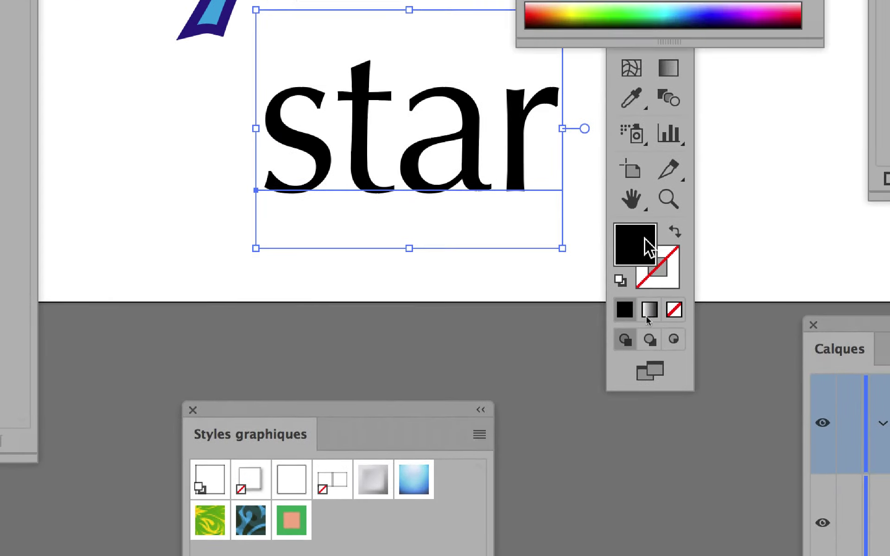
left_click(656, 273)
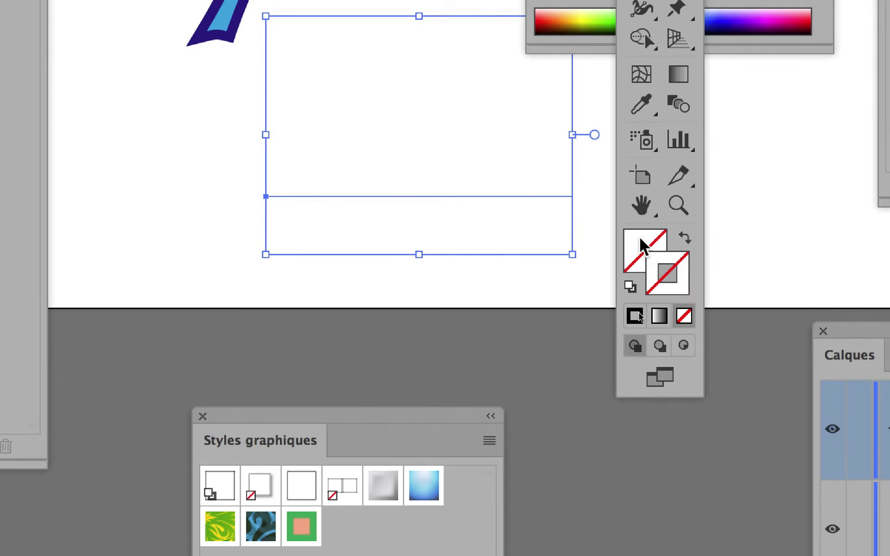
- Clear the colour controls and tools away from the artwork and bring the appearance settings closer to the "star" text
left_click(625, 218)
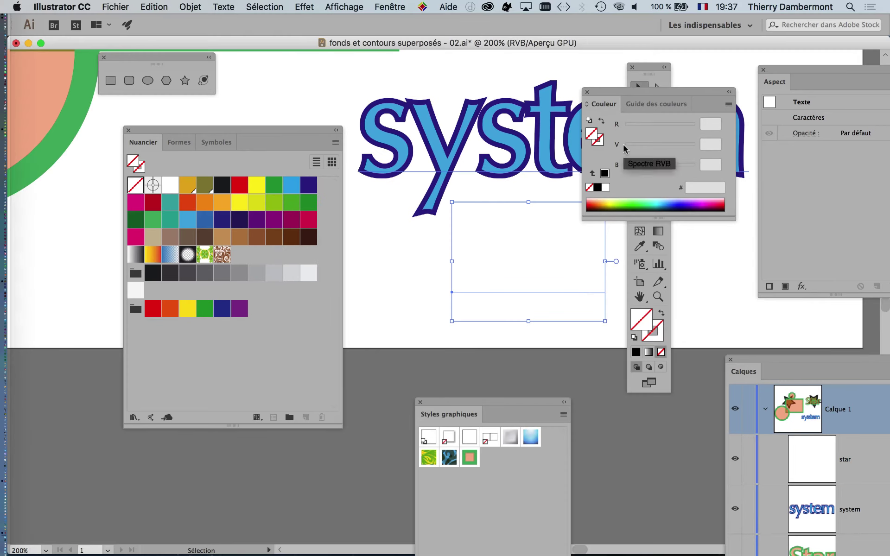
left_click_drag(642, 95, 137, 362)
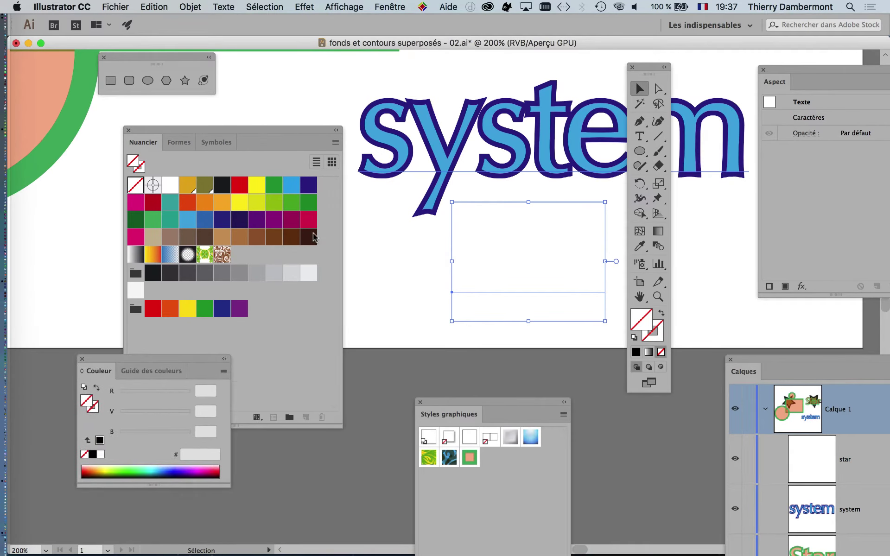
left_click_drag(643, 70, 77, 109)
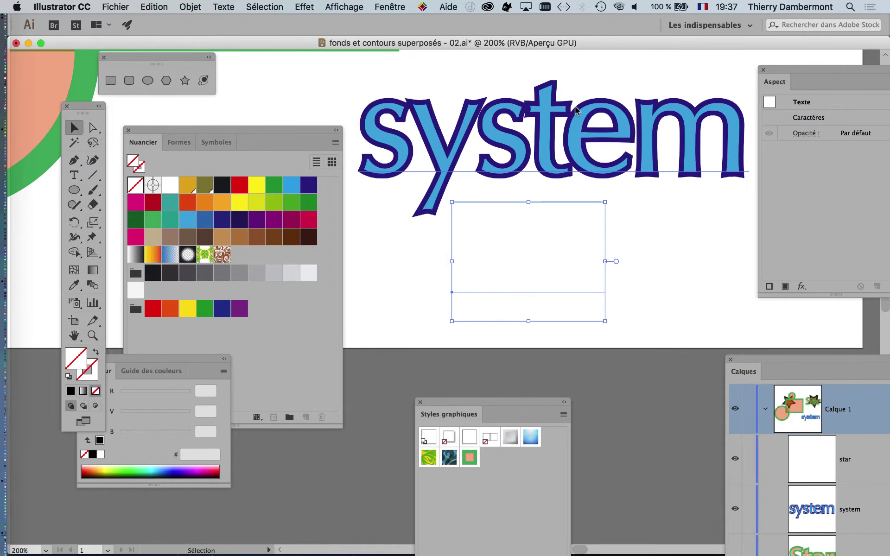
left_click_drag(797, 72, 695, 137)
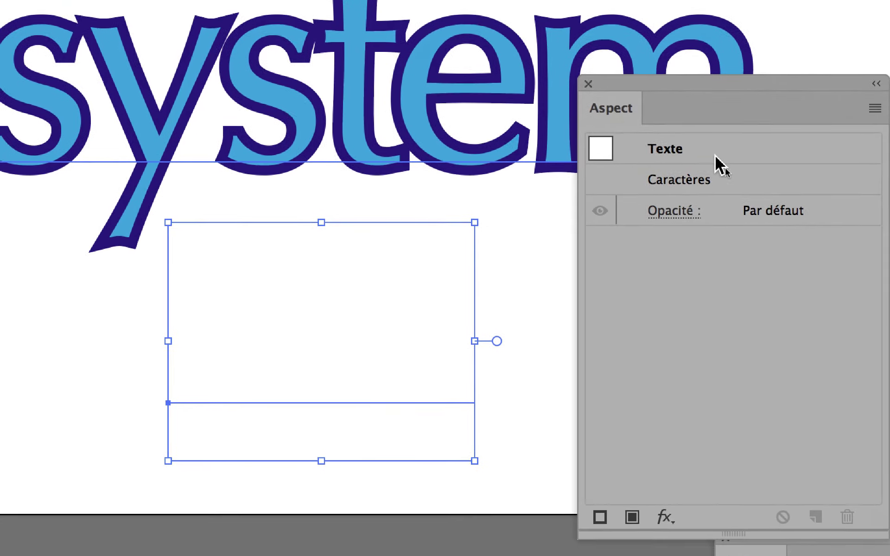
- Add a new object-level fill to the "star" text and colour it light blue
left_click(756, 202)
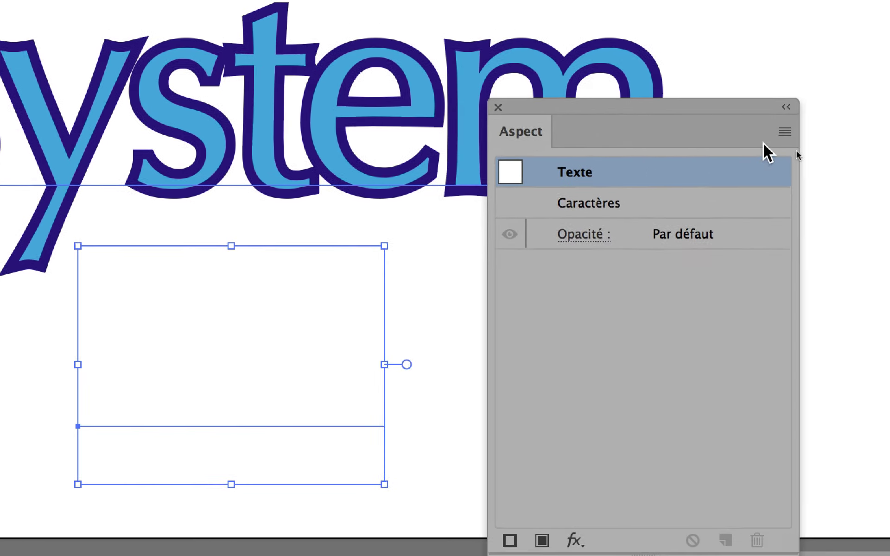
left_click(863, 113)
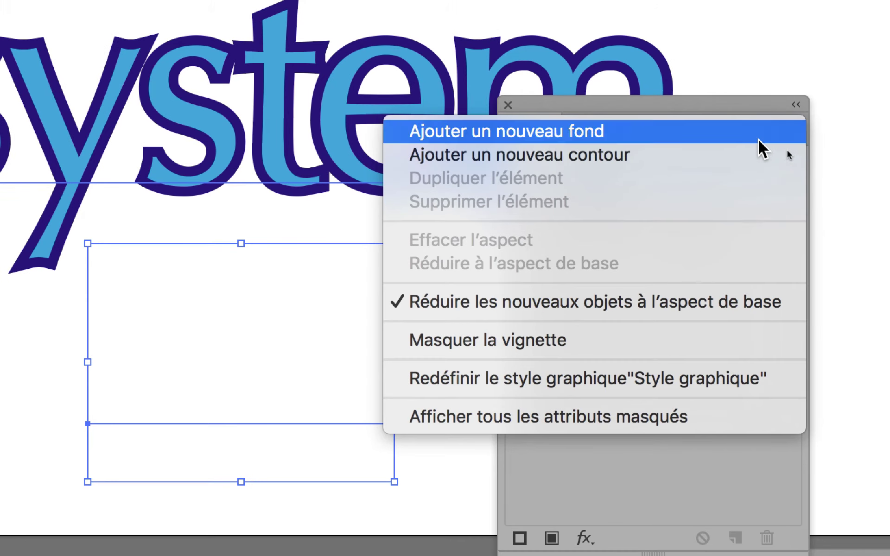
left_click(757, 132)
left_click(735, 184)
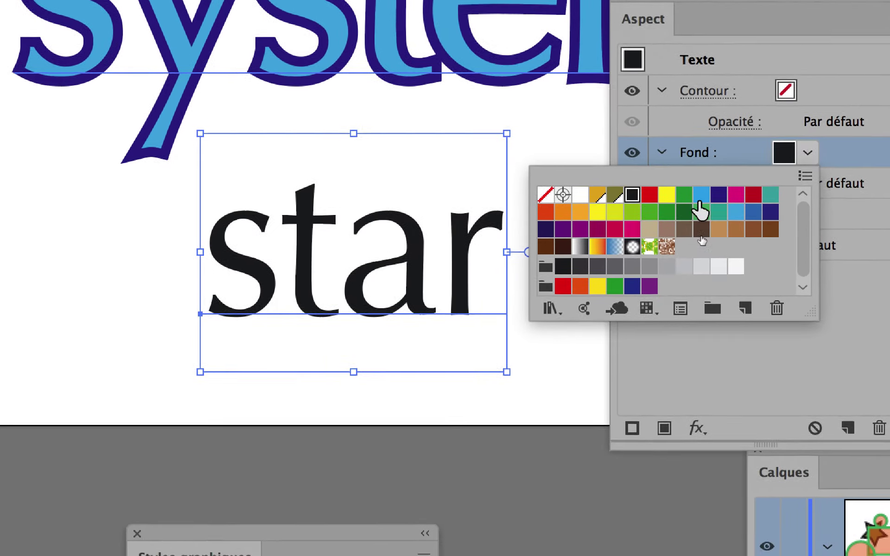
left_click(646, 227)
left_click(629, 227)
- Give the object-level stroke of "star" a dark blue colour
left_click(805, 97)
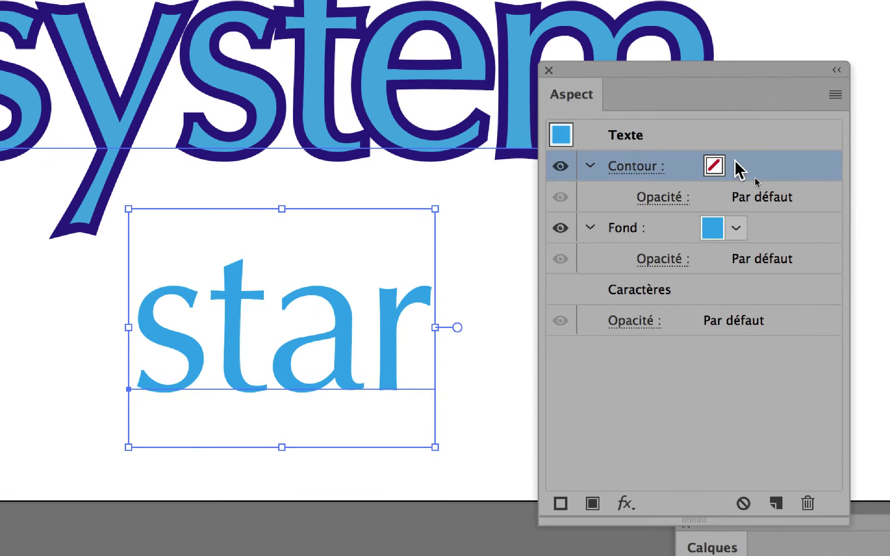
left_click(805, 97)
left_click(694, 166)
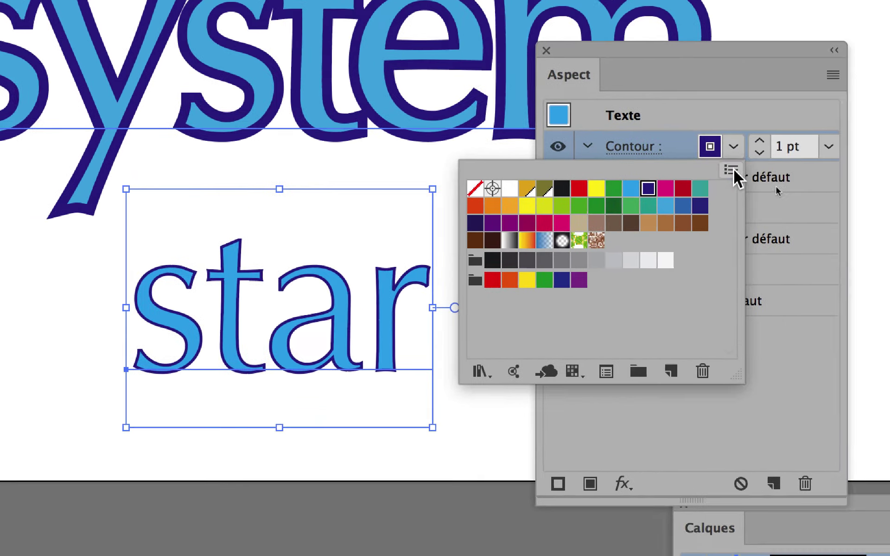
- Set the stroke weight of "star" to 4 pt and move the stroke beneath the fill
left_click(740, 161)
left_click(739, 161)
left_click(740, 161)
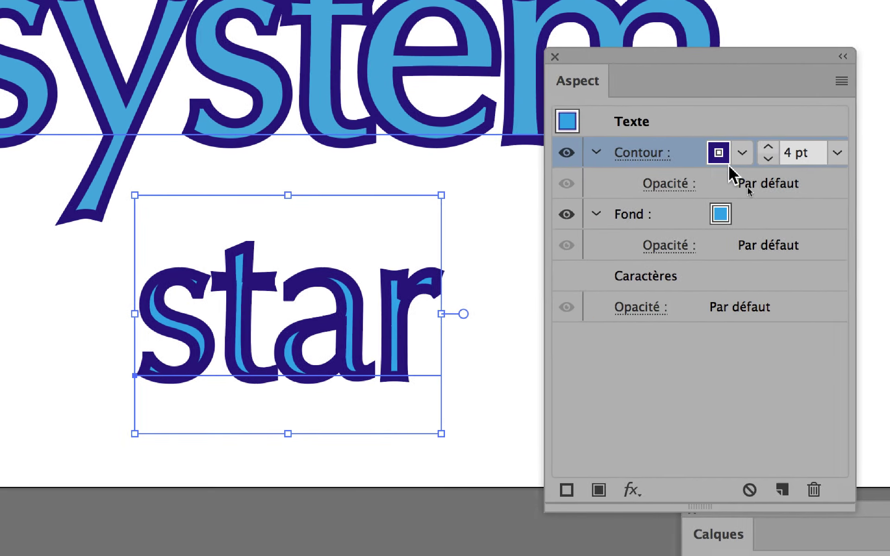
left_click_drag(667, 177, 662, 239)
left_click_drag(715, 187, 713, 220)
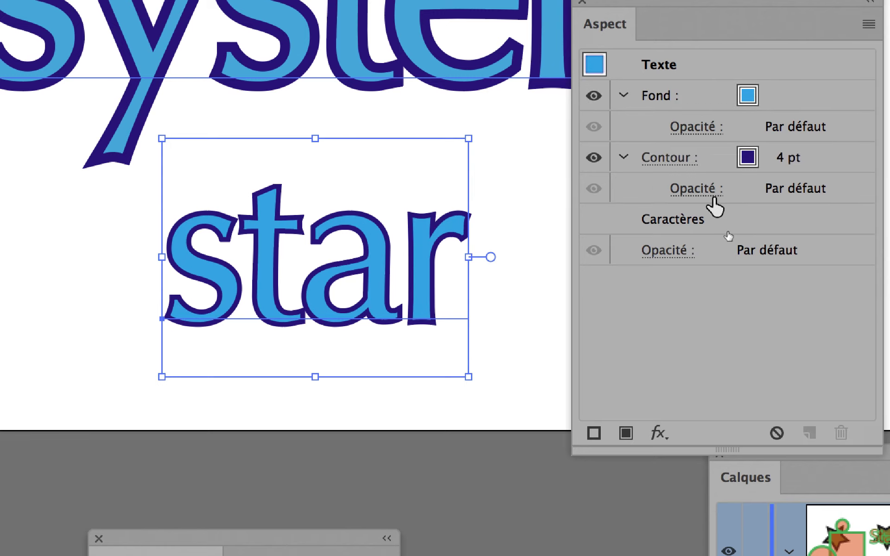